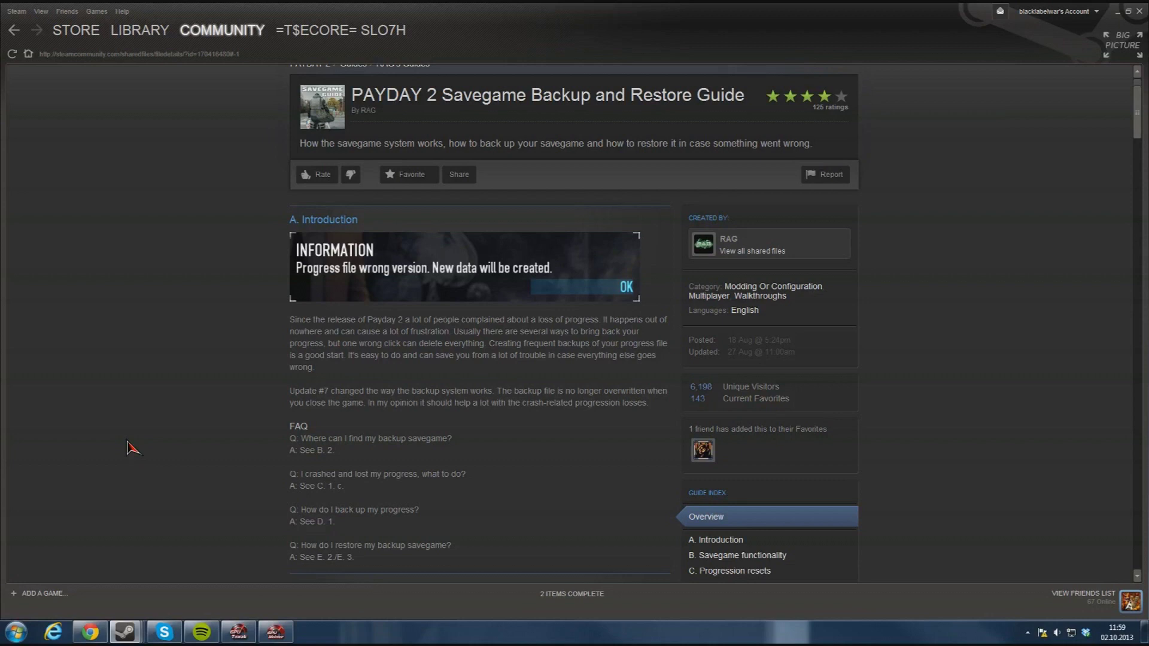
Open D:\Games\Steam from Computer through Local Disk (D:) and Games
left_click(17, 635)
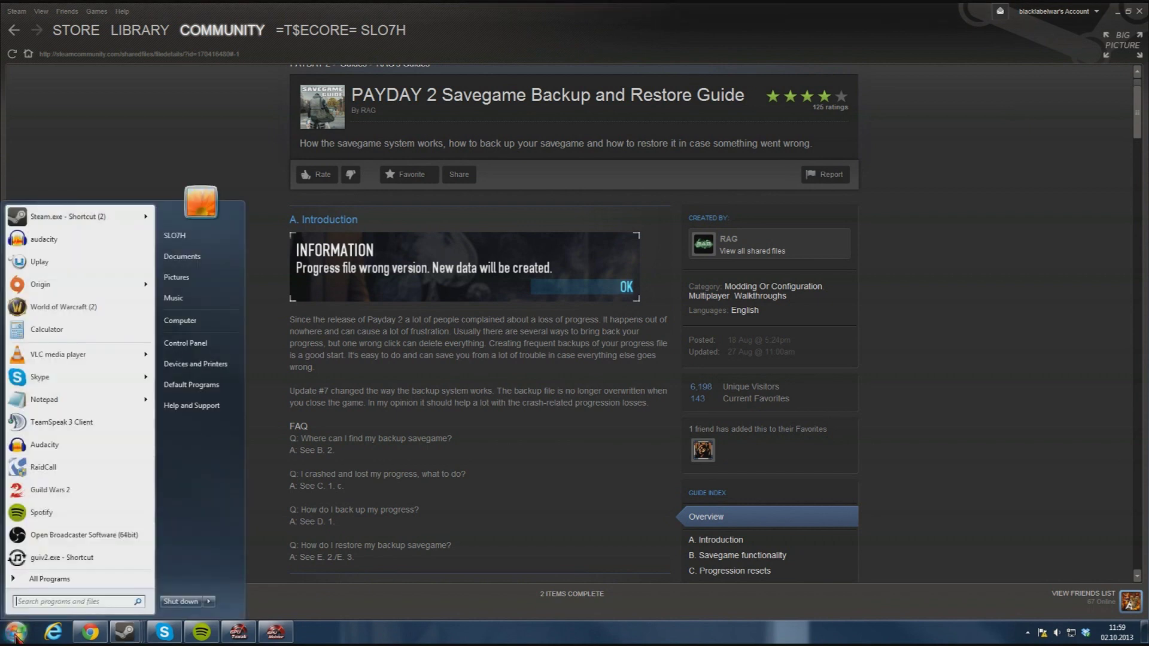
left_click(182, 322)
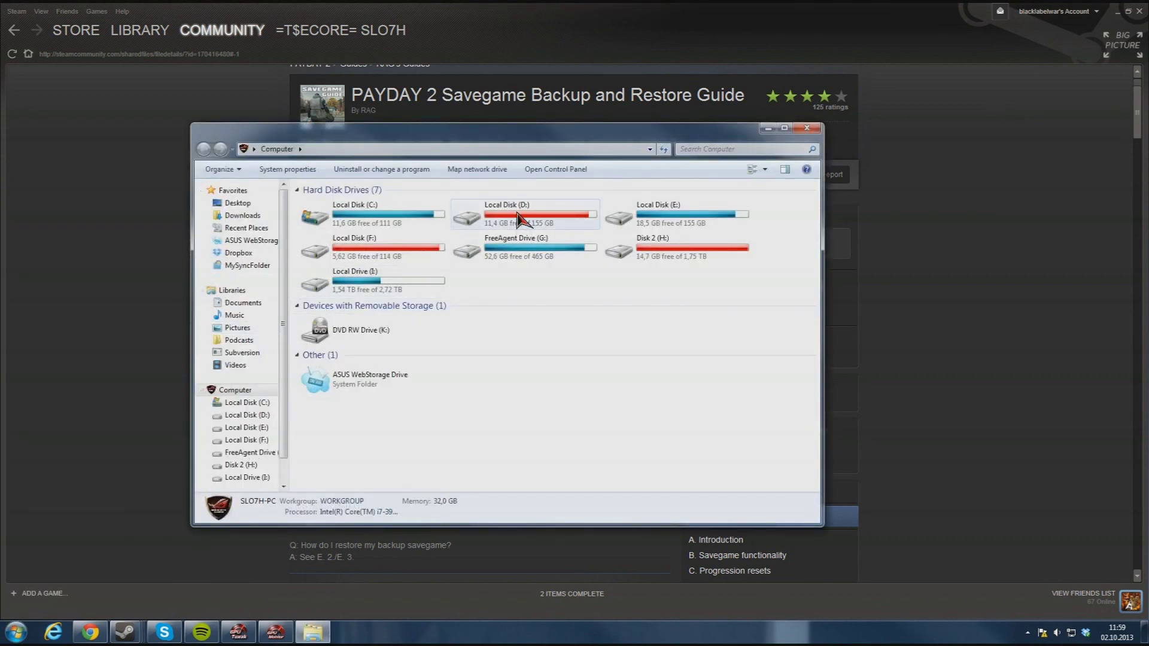
left_click(521, 219)
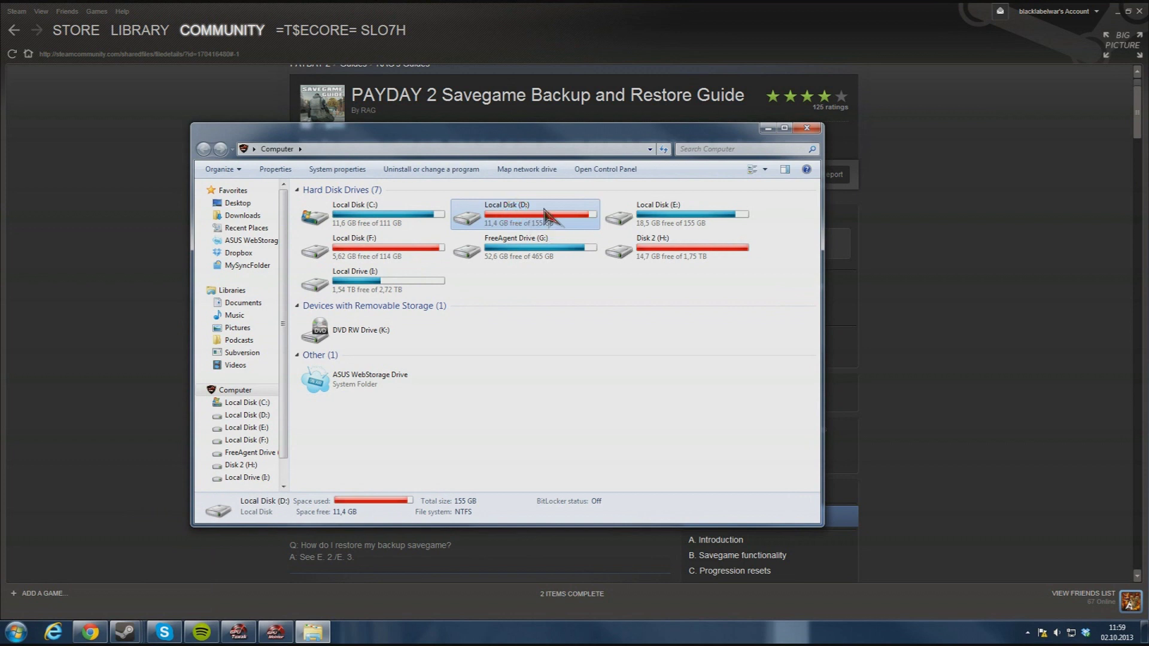
double_click(533, 225)
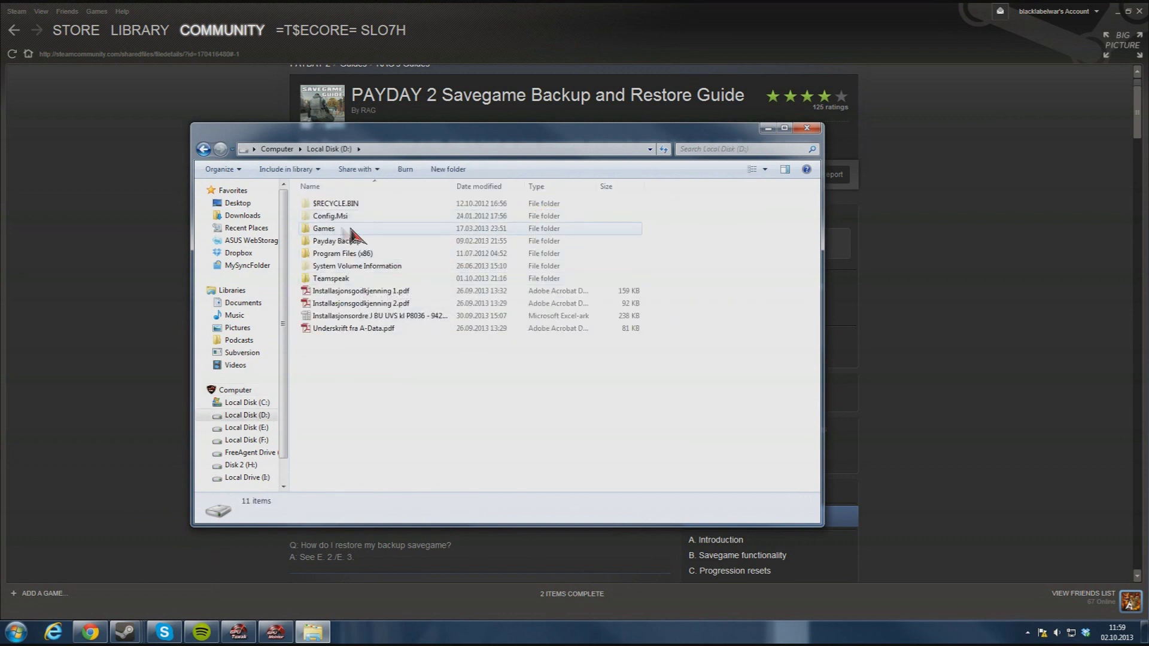
double_click(381, 229)
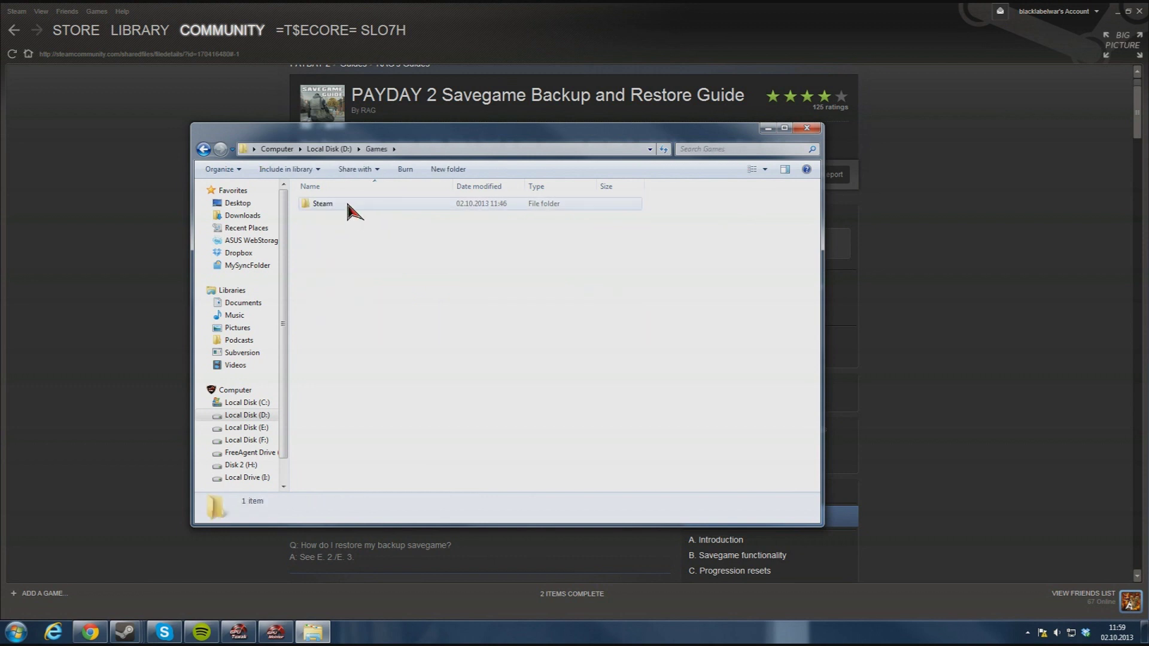
double_click(348, 204)
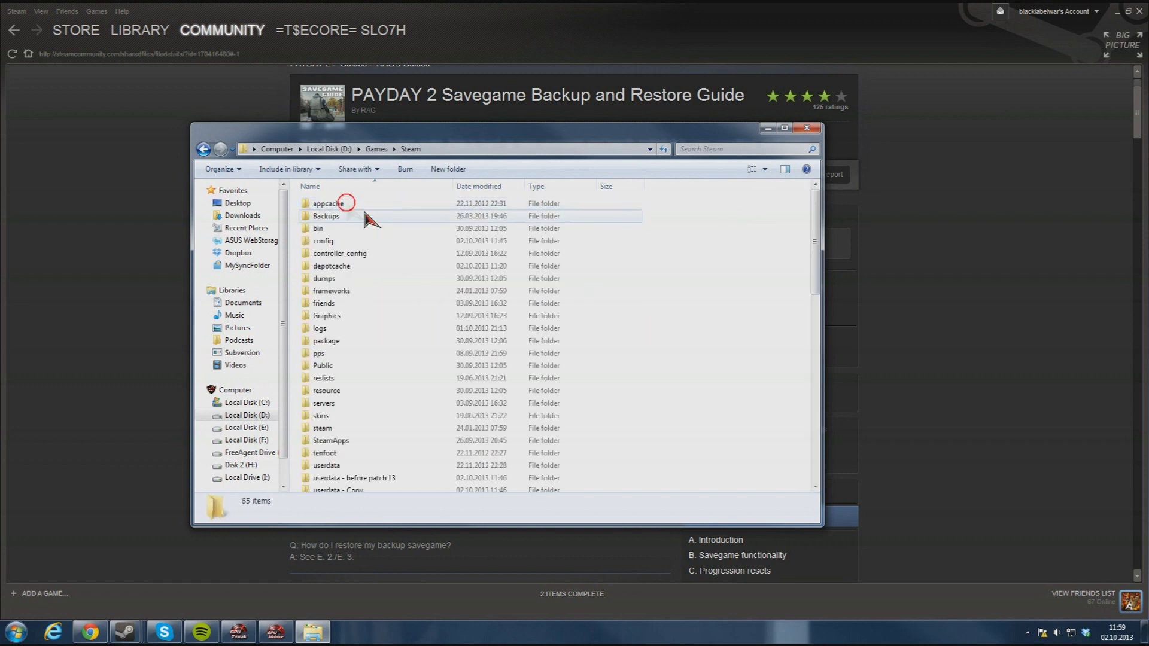
Look inside userdata and its account folder, then return to the Steam folder
left_click(333, 467)
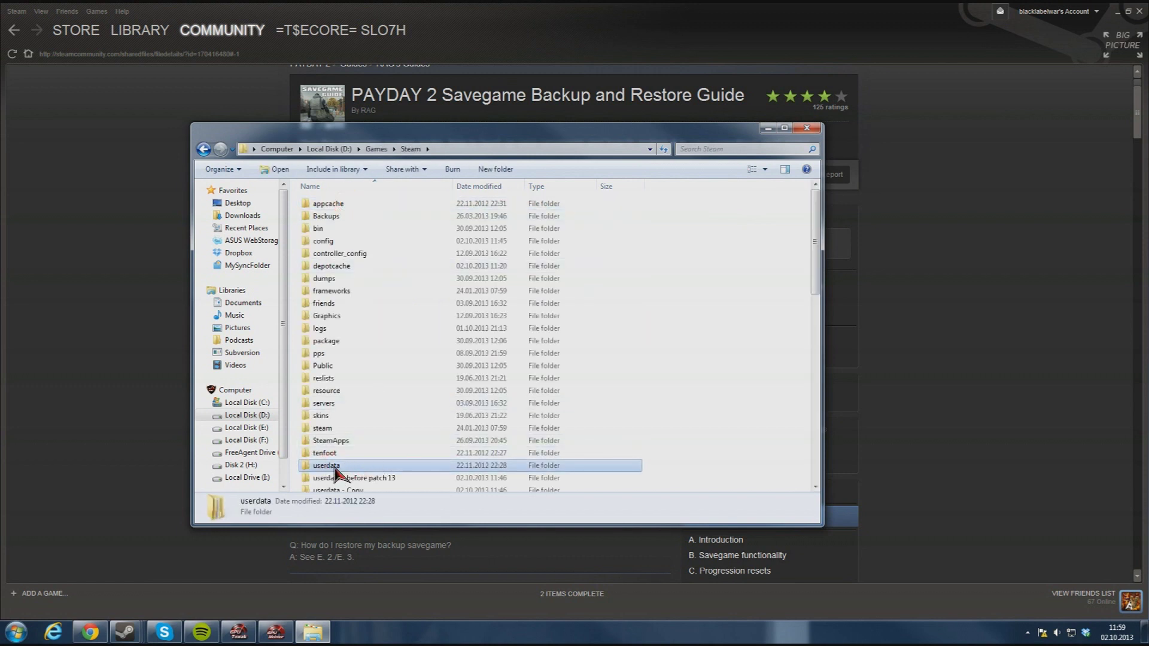
double_click(334, 468)
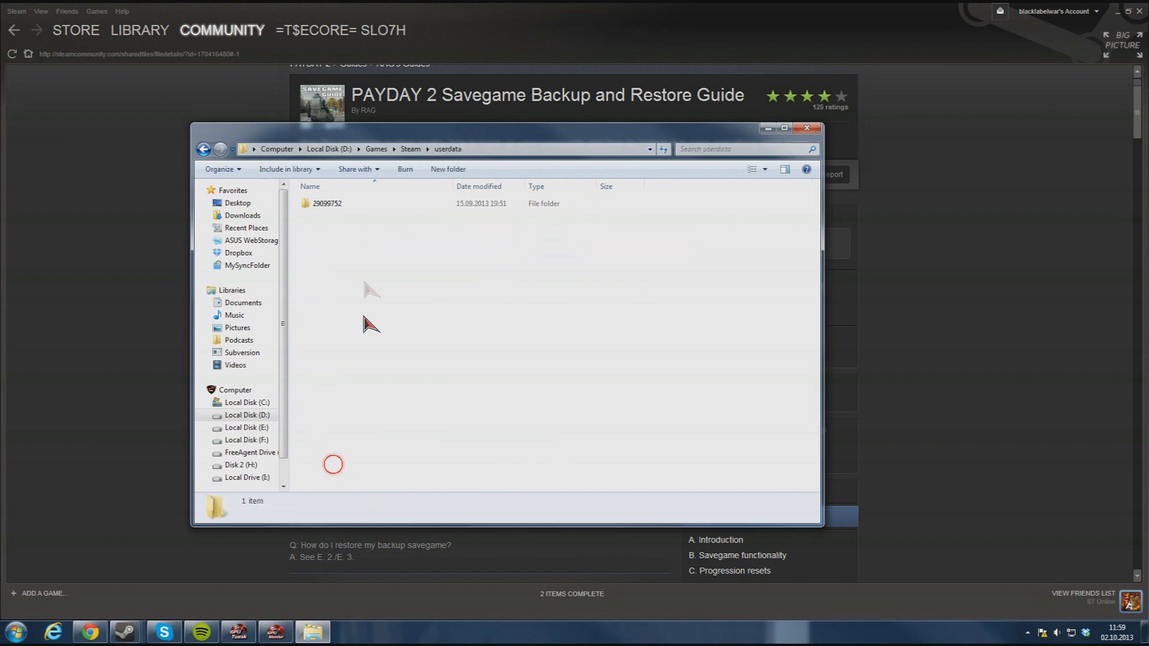
double_click(337, 203)
scroll(365, 365, "down", 3)
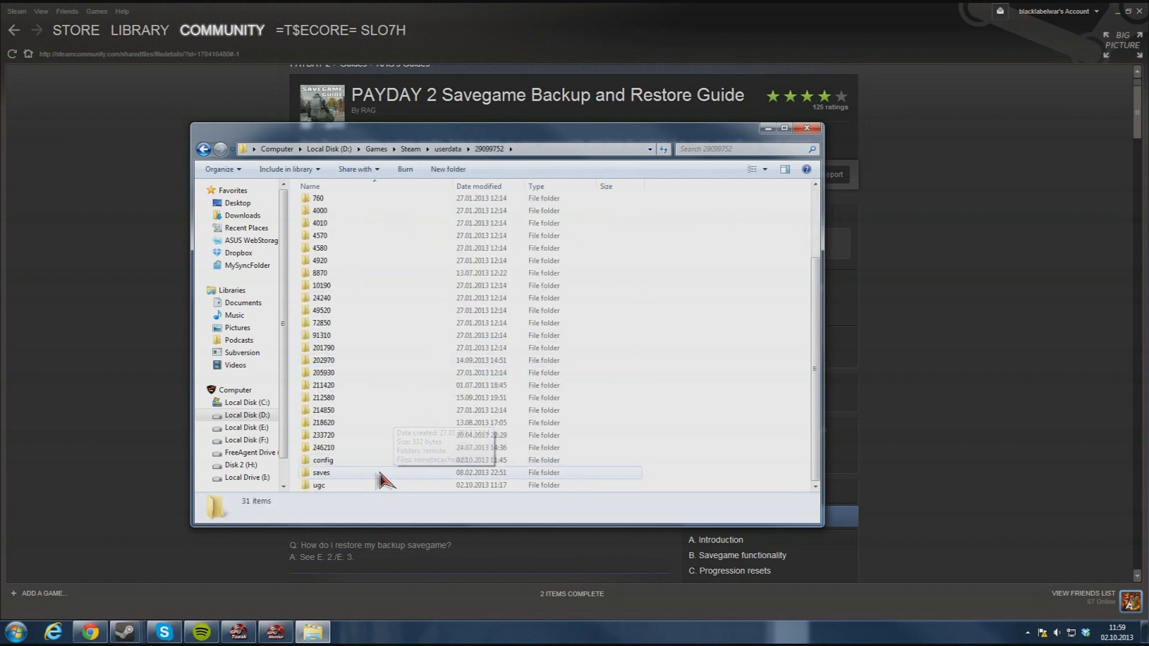
scroll(347, 269, "up", 3)
left_click(204, 149)
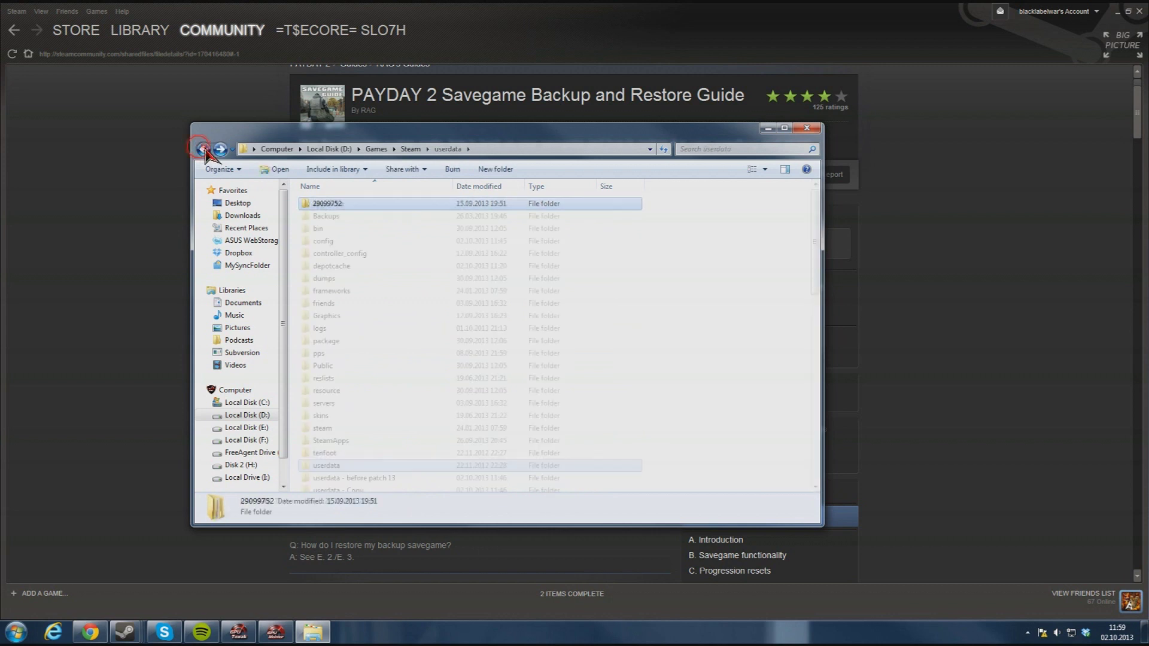
left_click(204, 149)
scroll(367, 442, "down", 1)
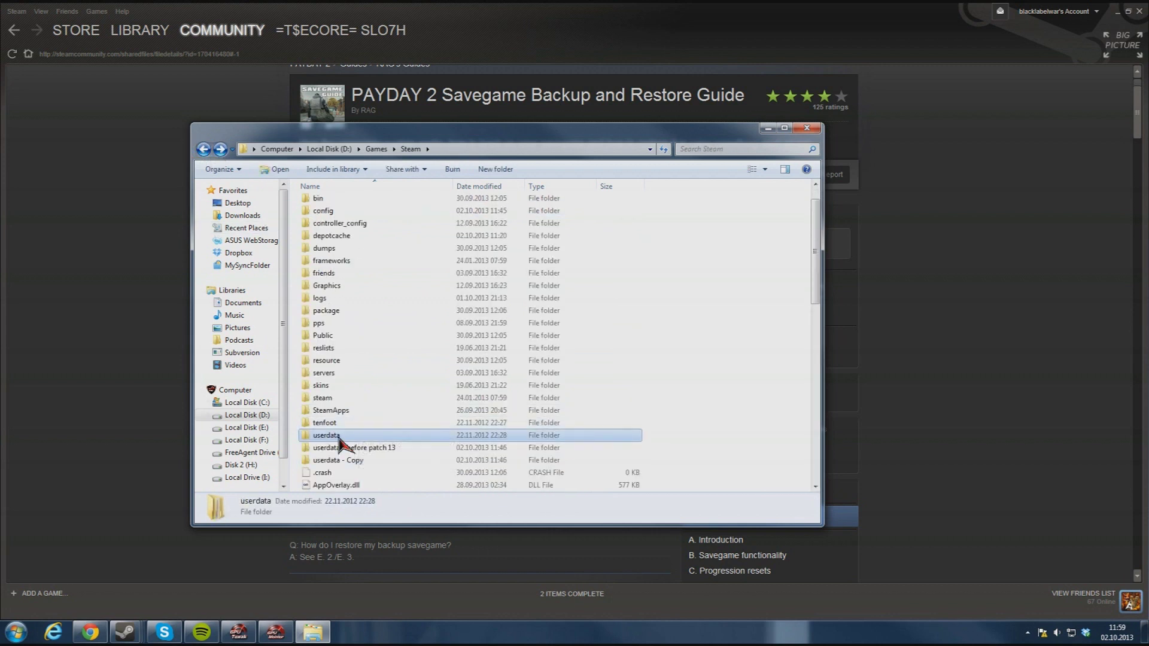
Copy the userdata folder and paste a duplicate into the Steam folder
right_click(338, 436)
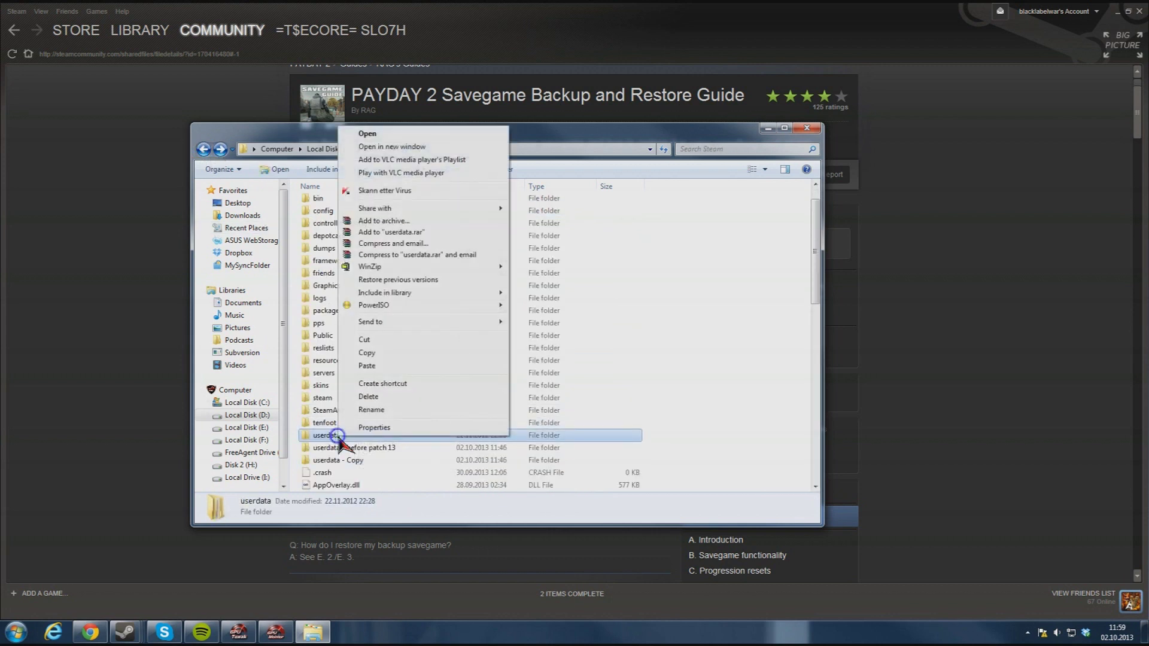
left_click(392, 350)
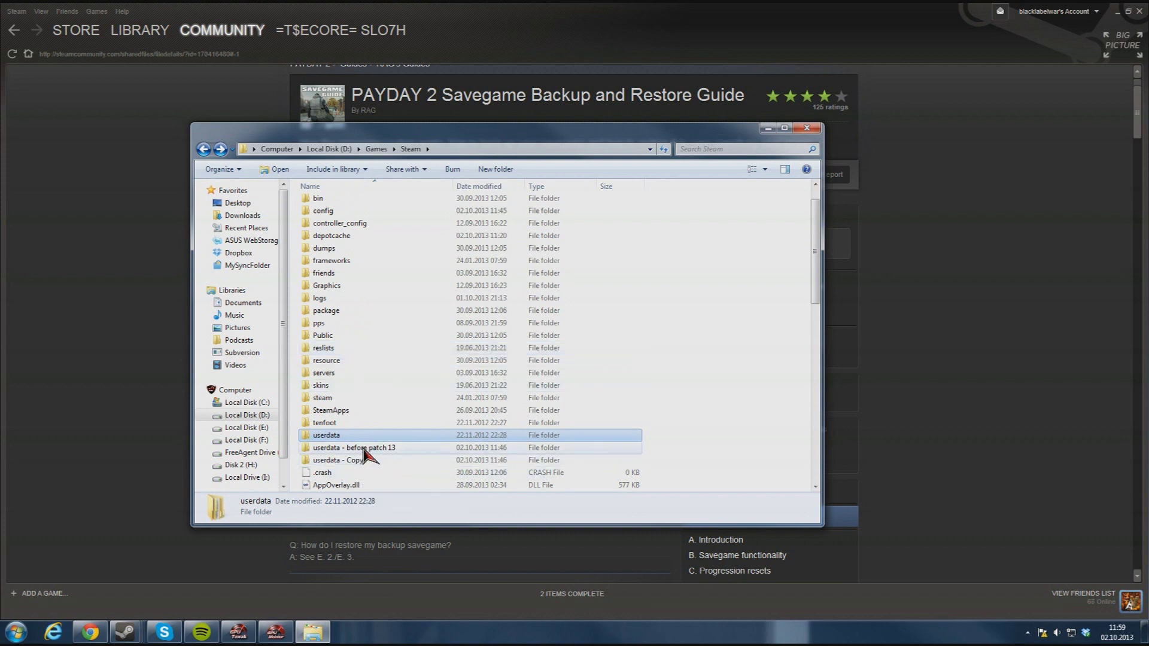
left_click(692, 437)
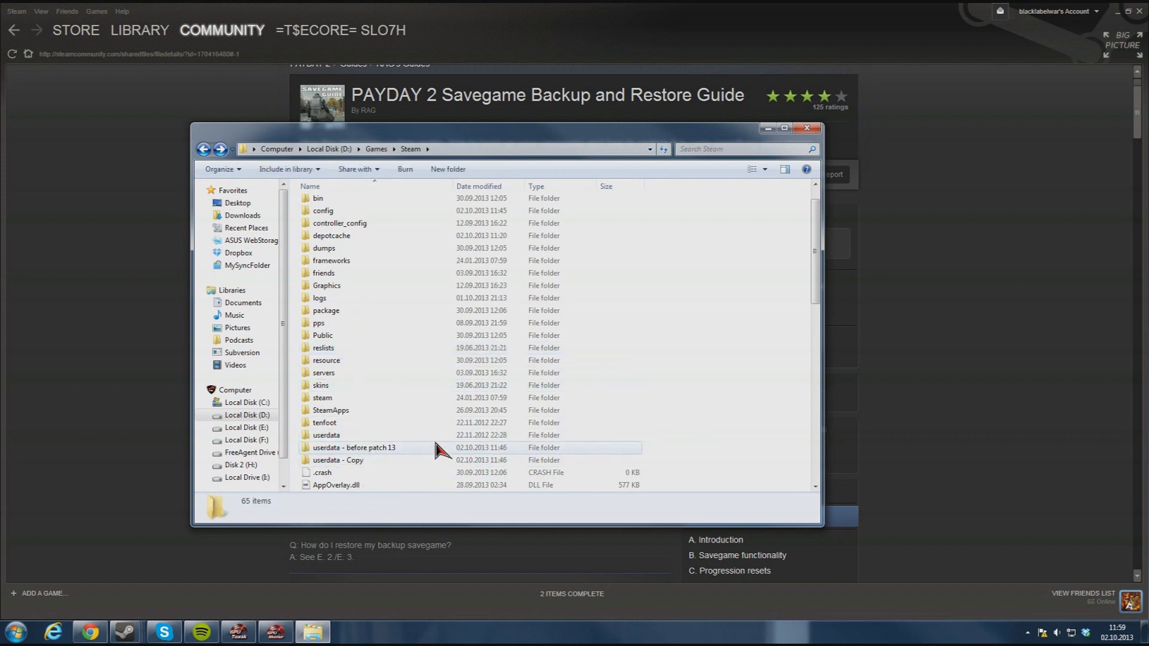
right_click(686, 431)
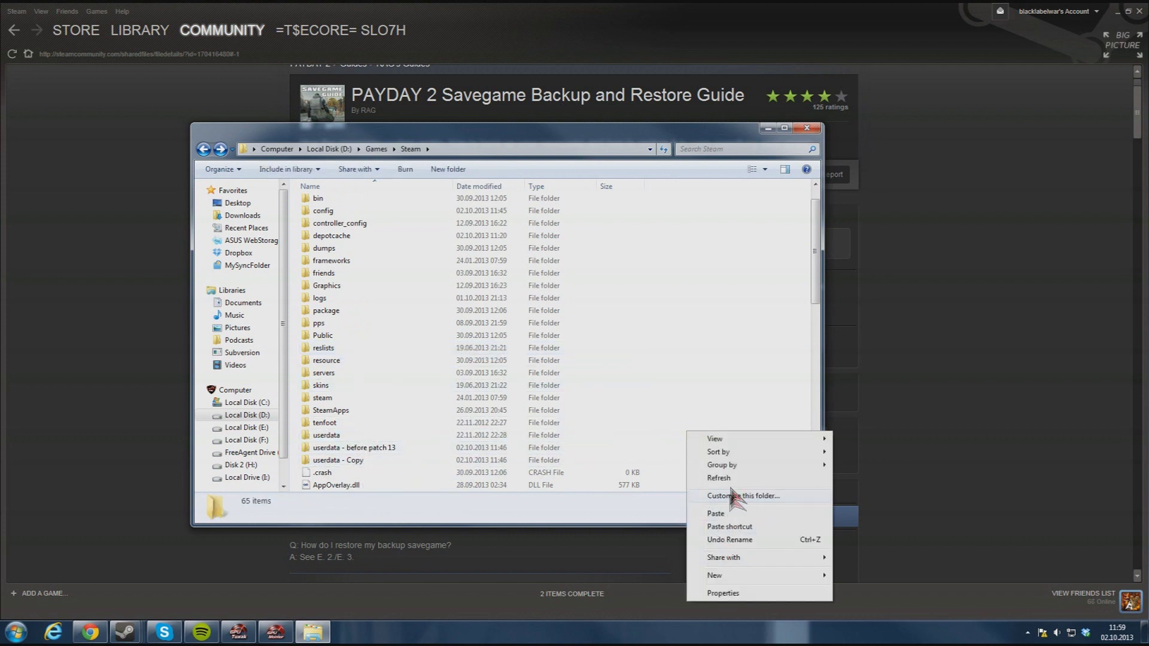
left_click(734, 514)
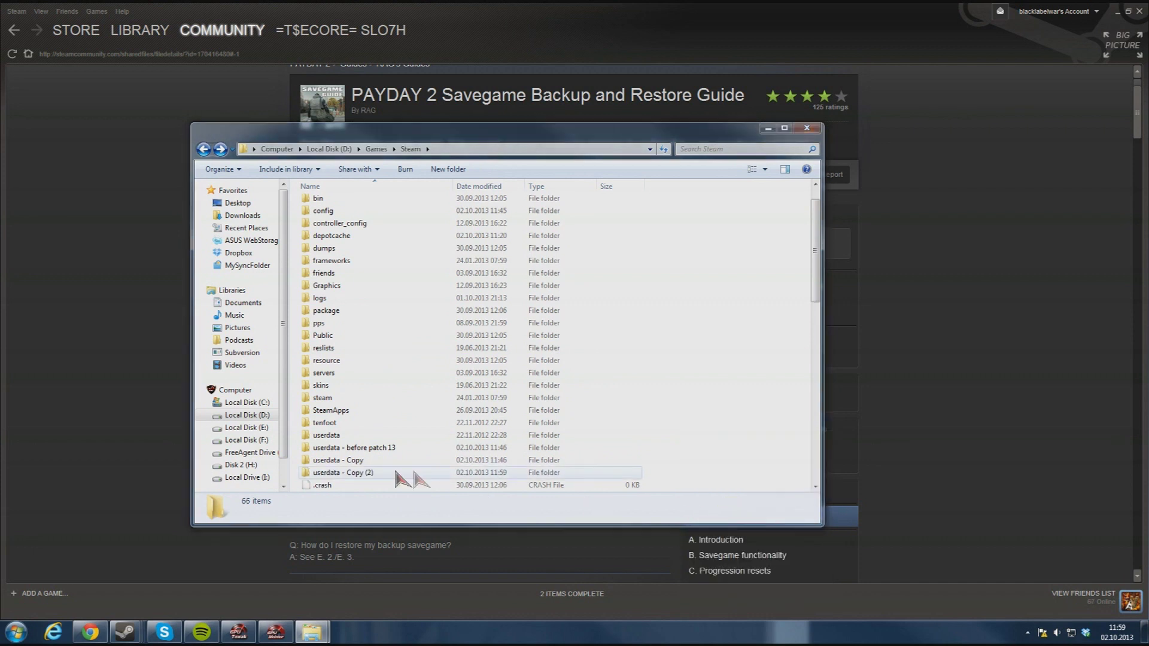
Rename the new copy to 'userdata - Backup before patch 13'
left_click(377, 474)
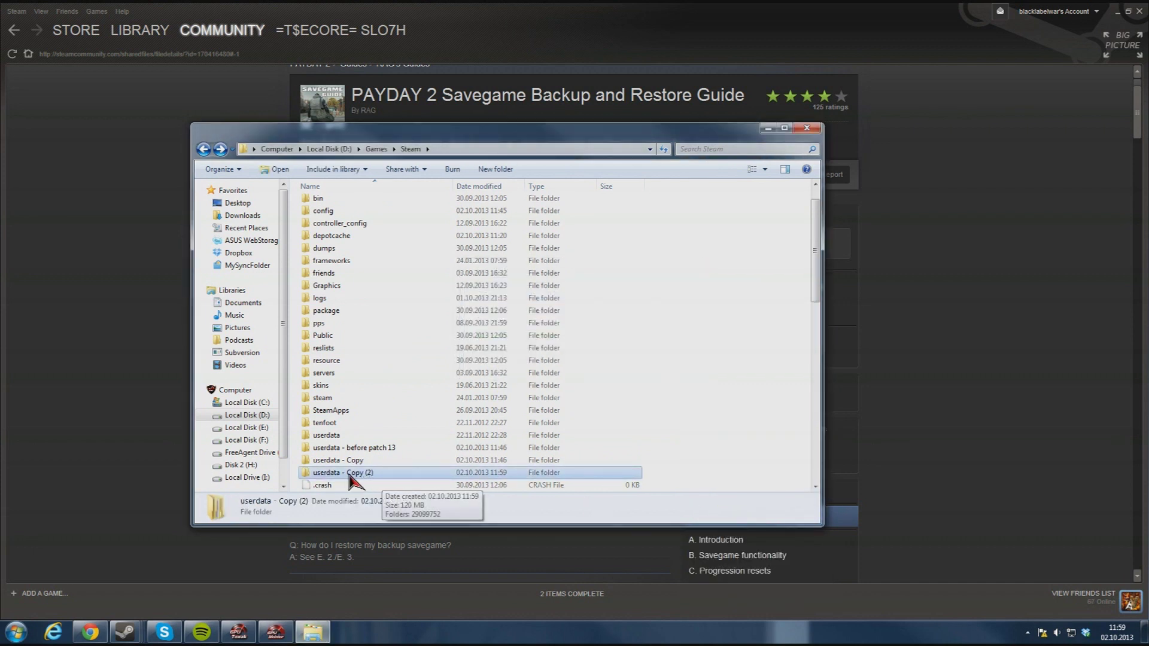
left_click(358, 474)
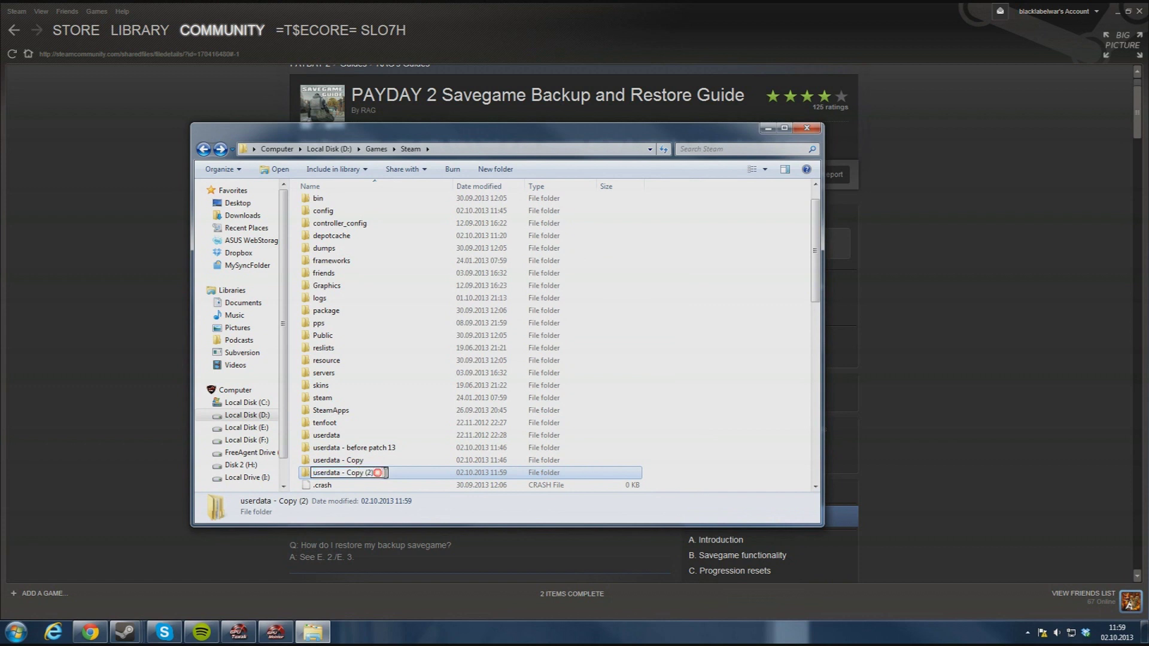
left_click_drag(385, 473, 346, 473)
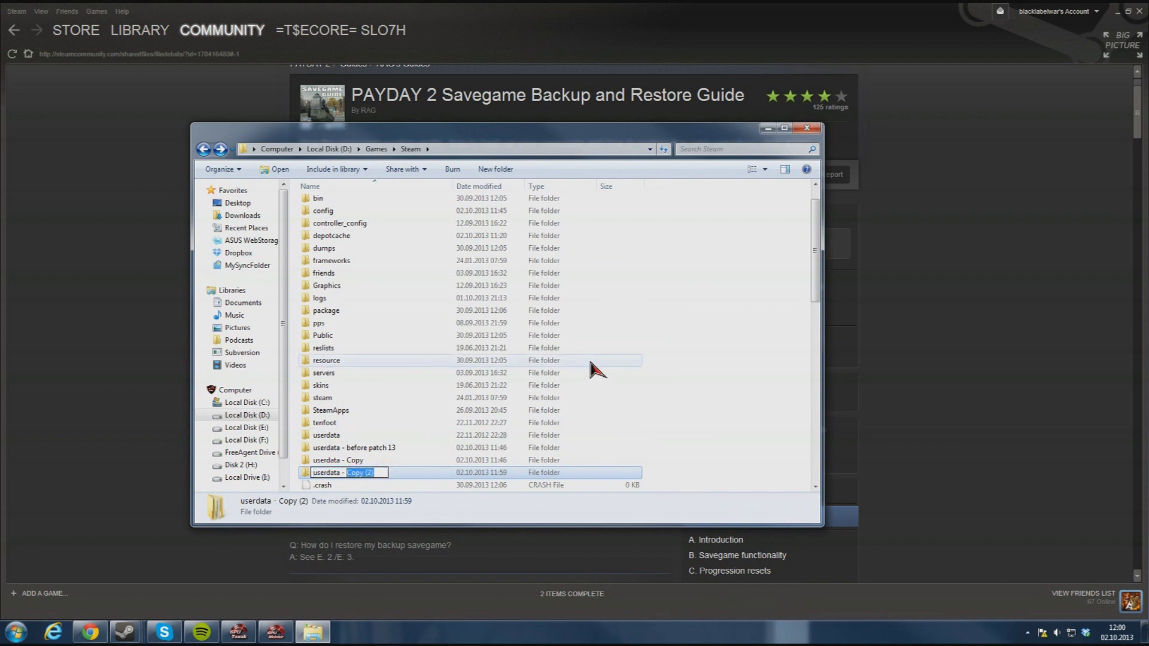
type("Backup before patch")
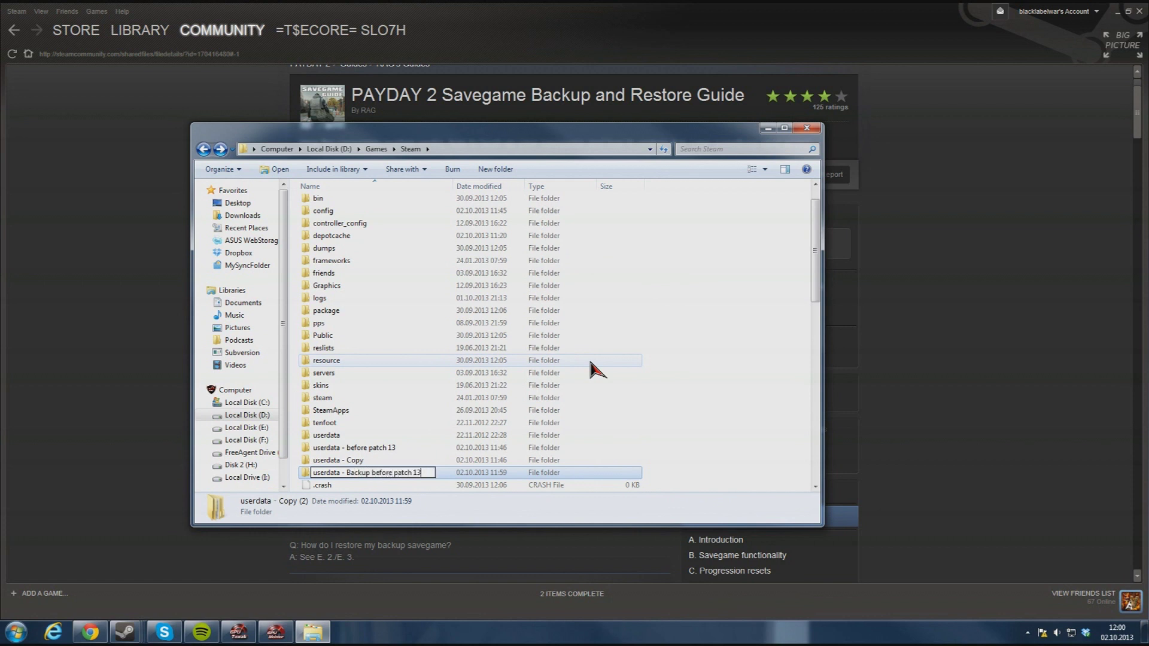
key("Return")
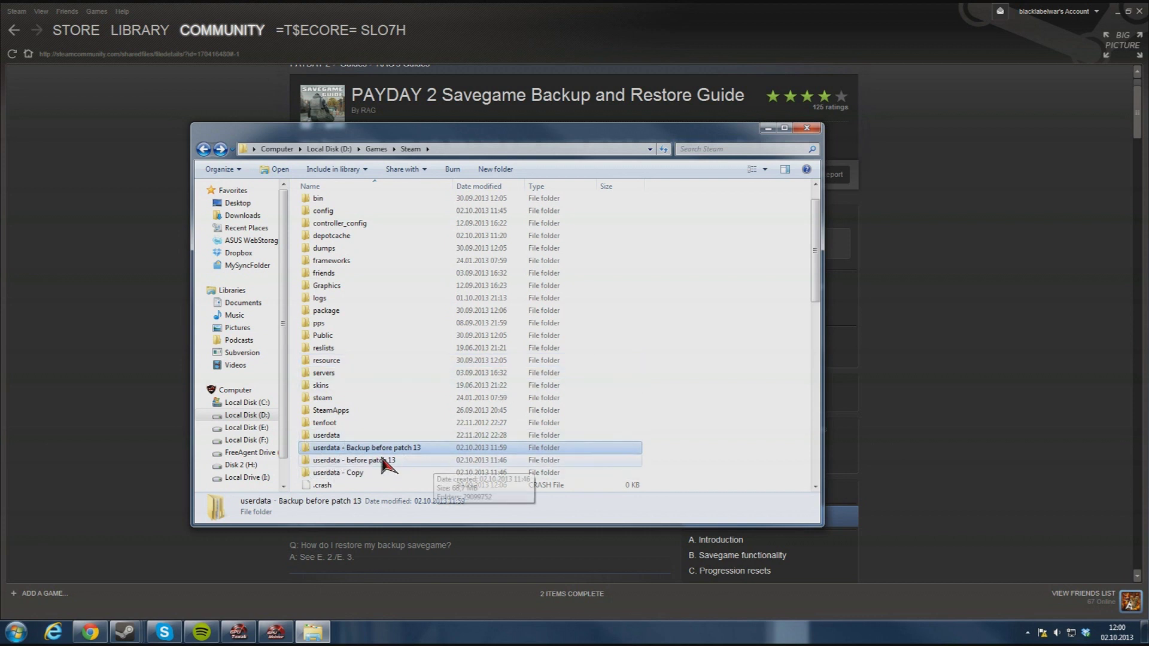
Try renaming the backup to userdata, decline the folder replace, and close Explorer
left_click(346, 449)
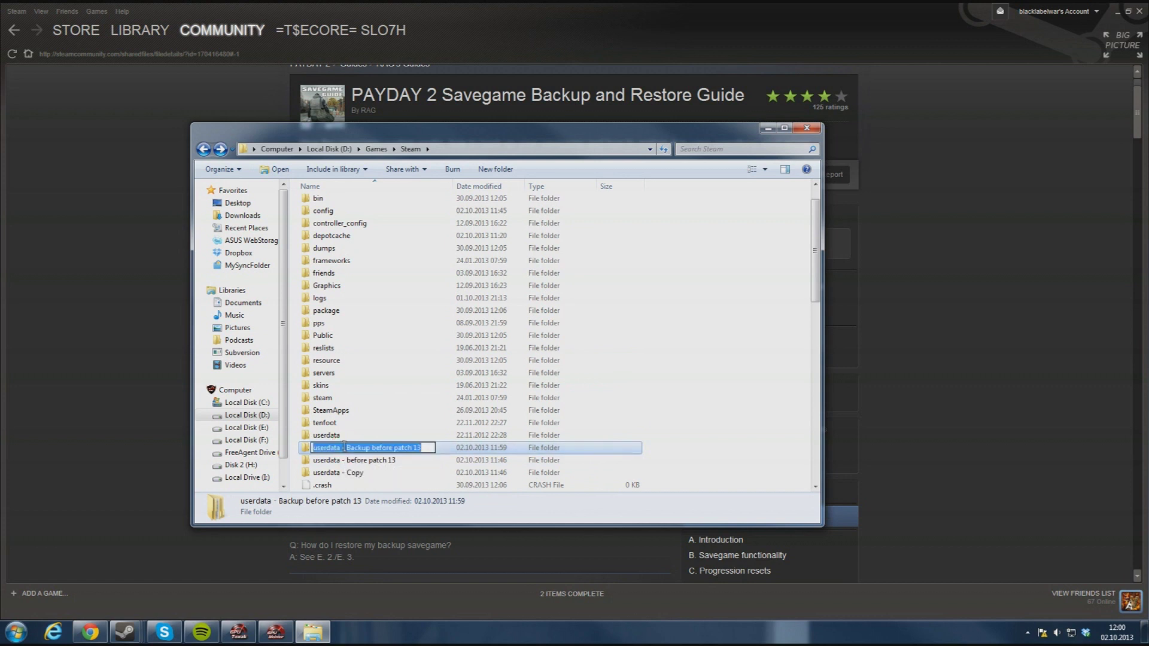
left_click(341, 448)
key("shift+End")
key("Delete")
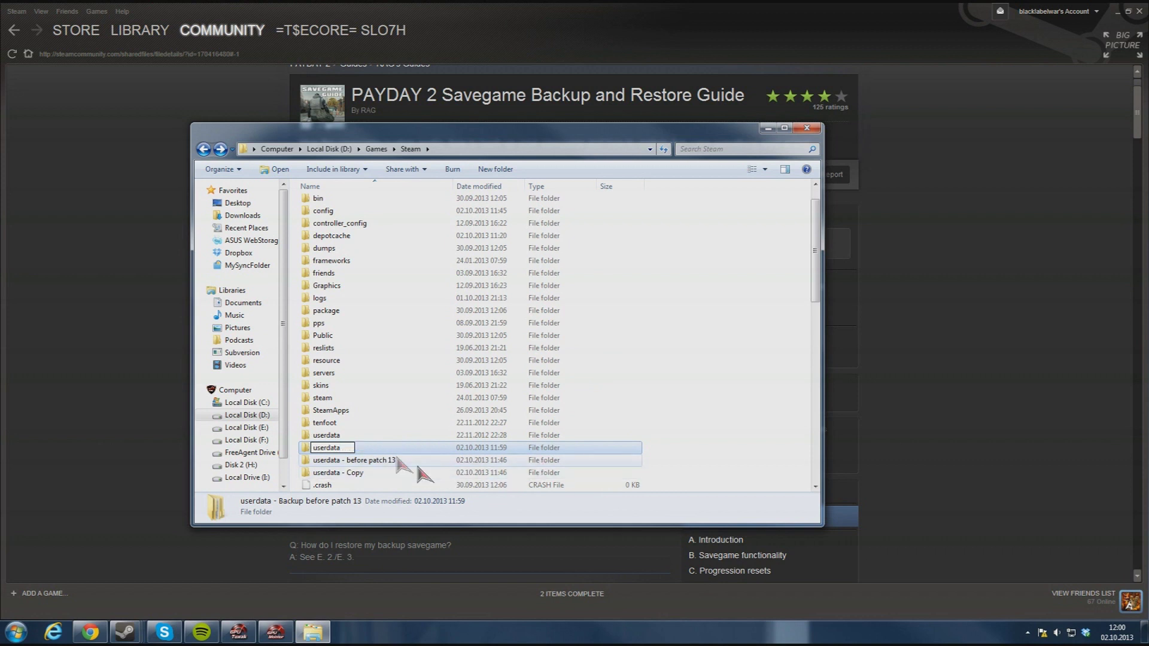
key("Return")
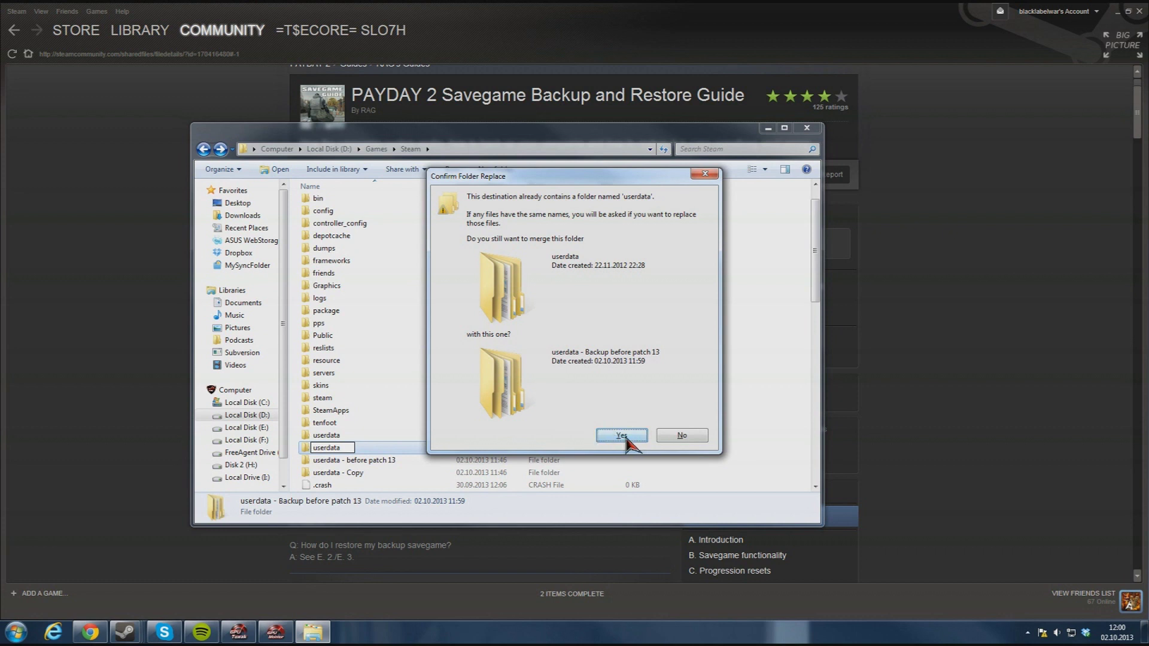
left_click(682, 439)
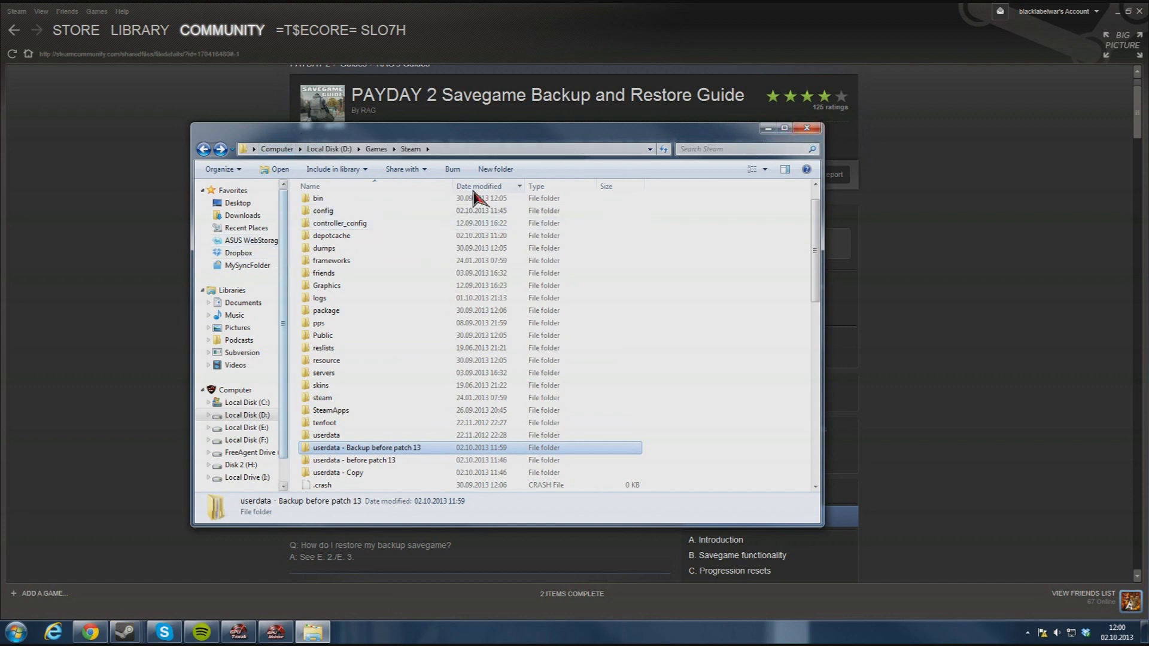
left_click(807, 128)
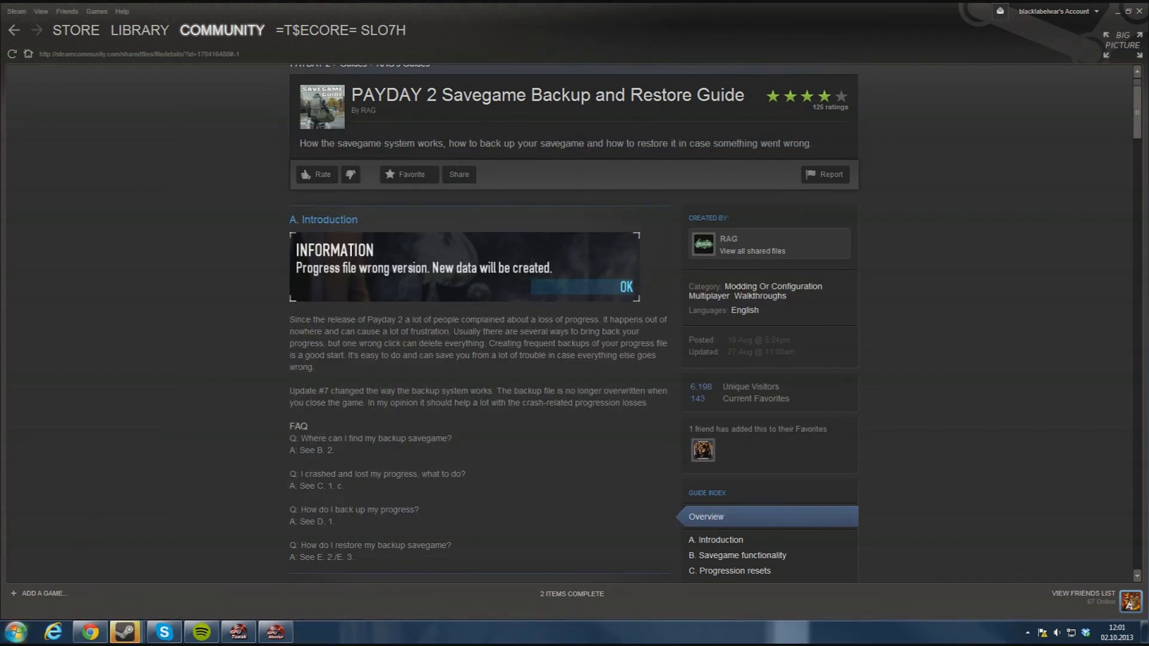
Open the user profile folder, select AppData, and bring up Folder and search options
left_click(16, 632)
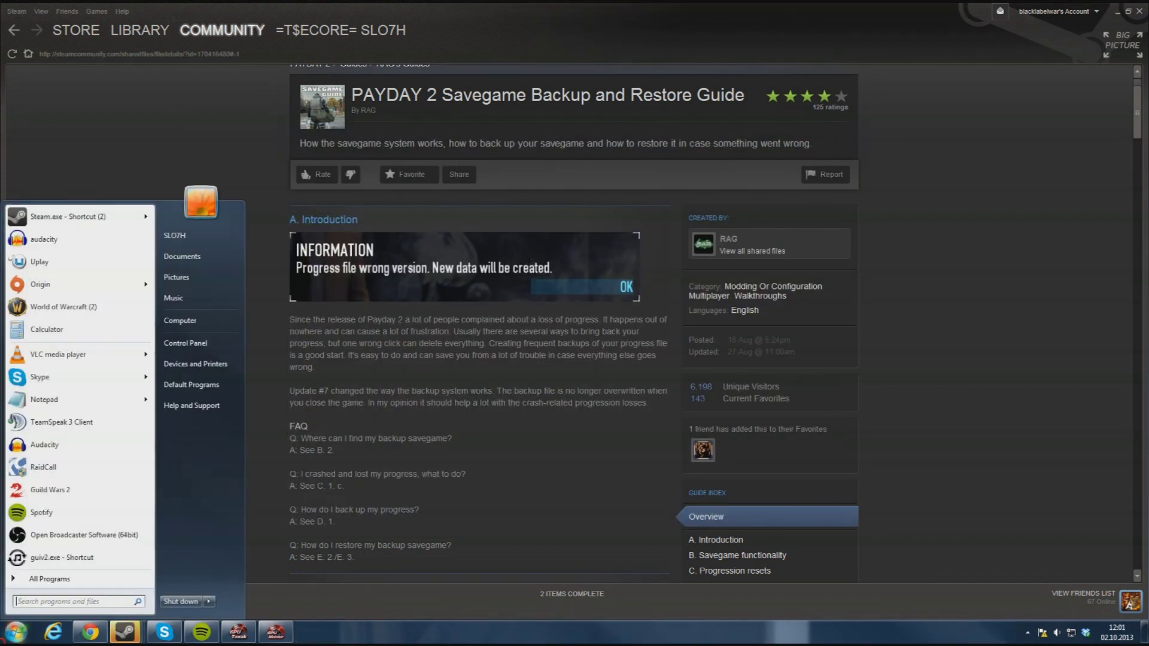
left_click(200, 240)
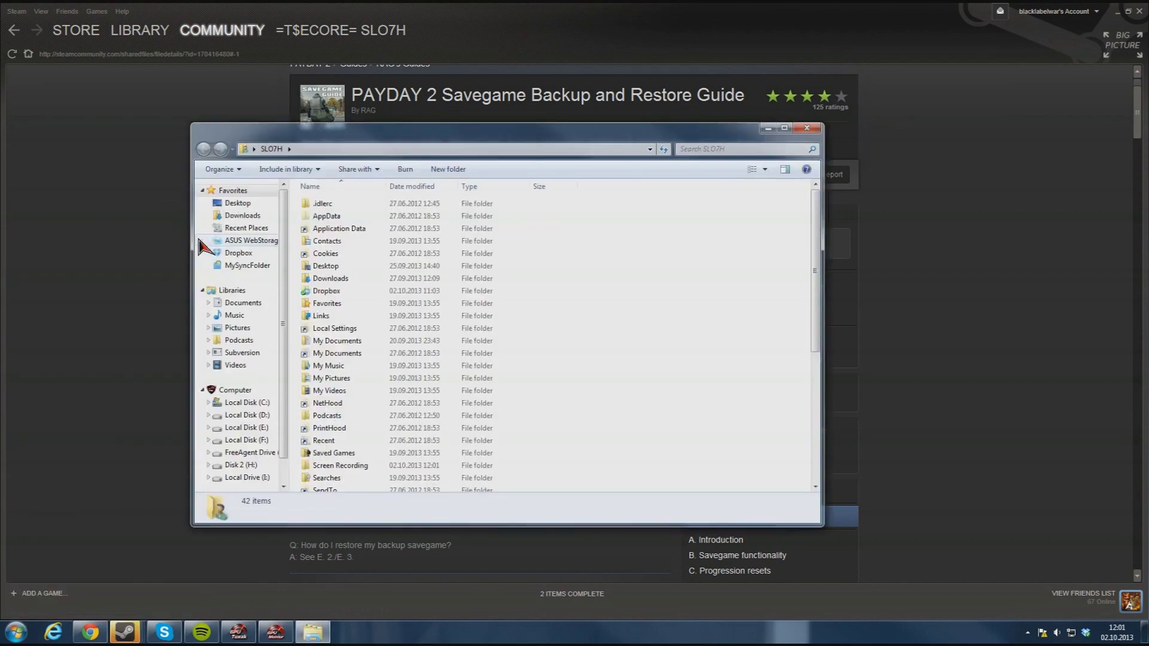
left_click(337, 217)
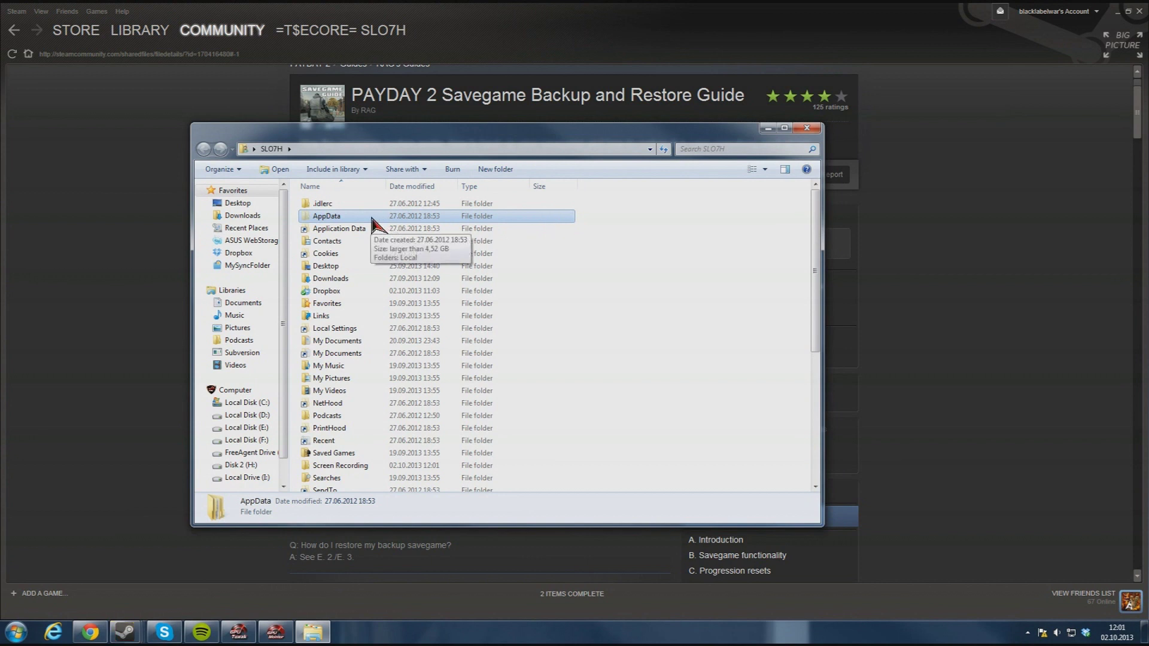
left_click(240, 171)
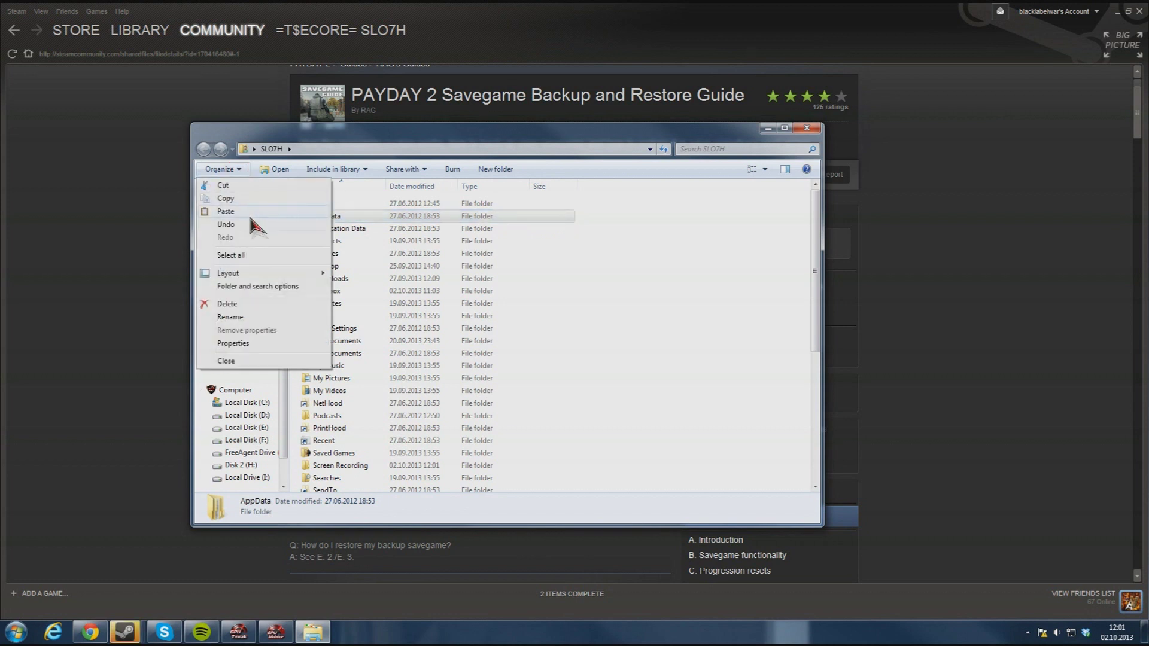
left_click(301, 287)
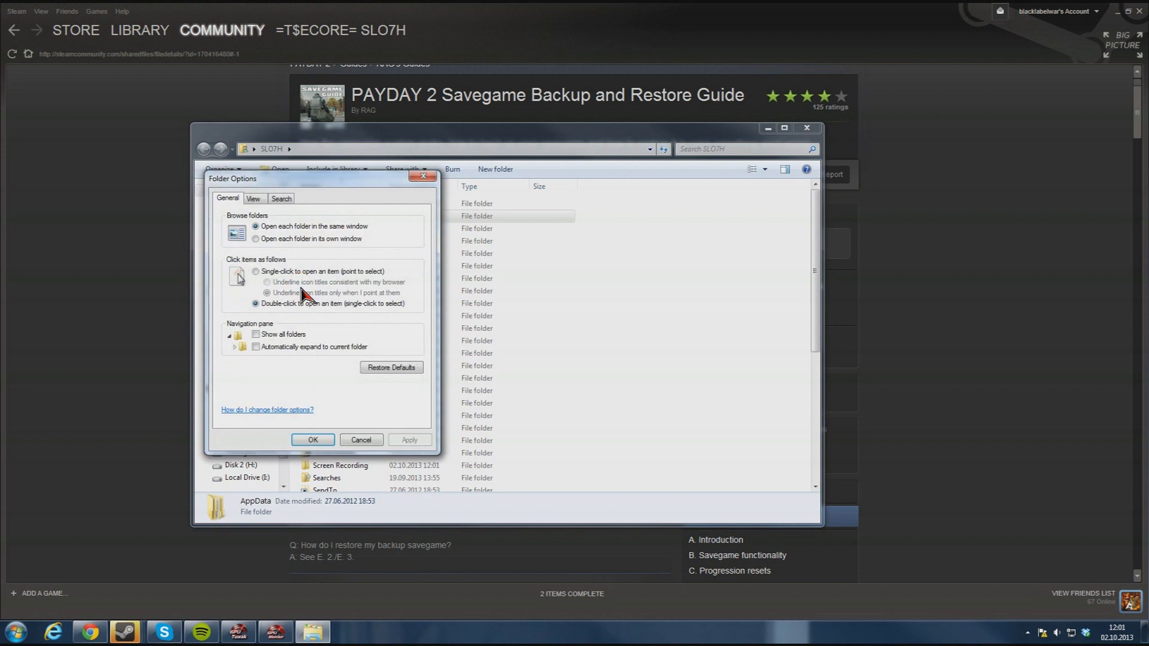
Enable 'Show hidden files, folders, and drives' on the View tab and apply it
left_click(259, 200)
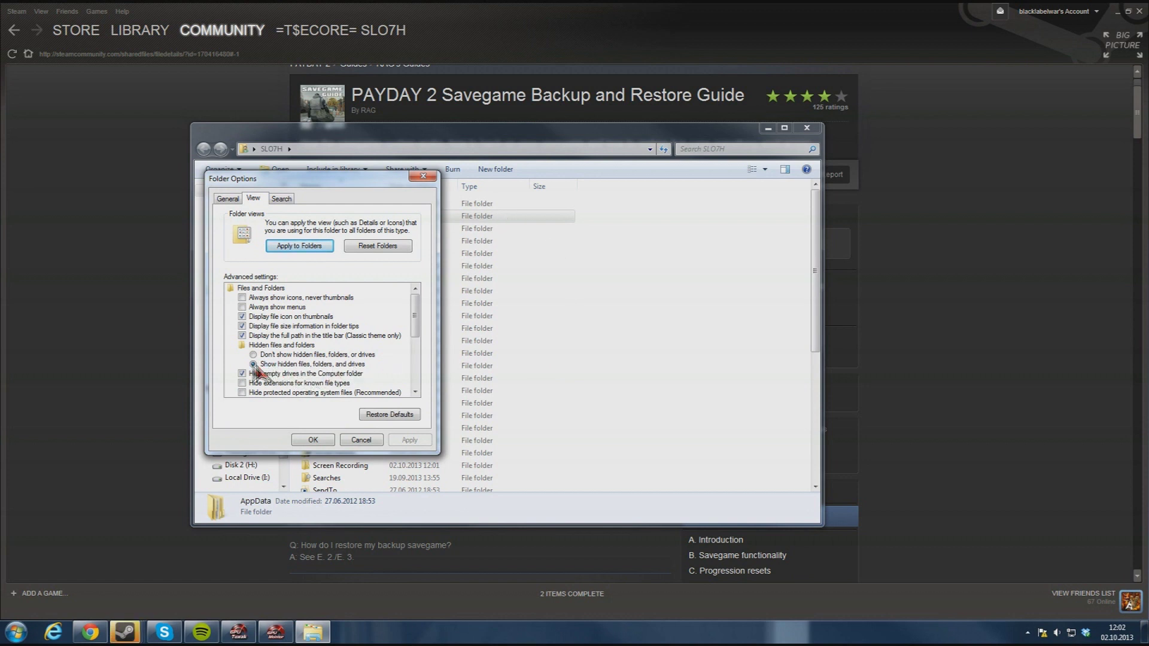
left_click(289, 364)
left_click(410, 441)
Confirm Folder Options with OK, refresh, and open AppData\Local
left_click(313, 440)
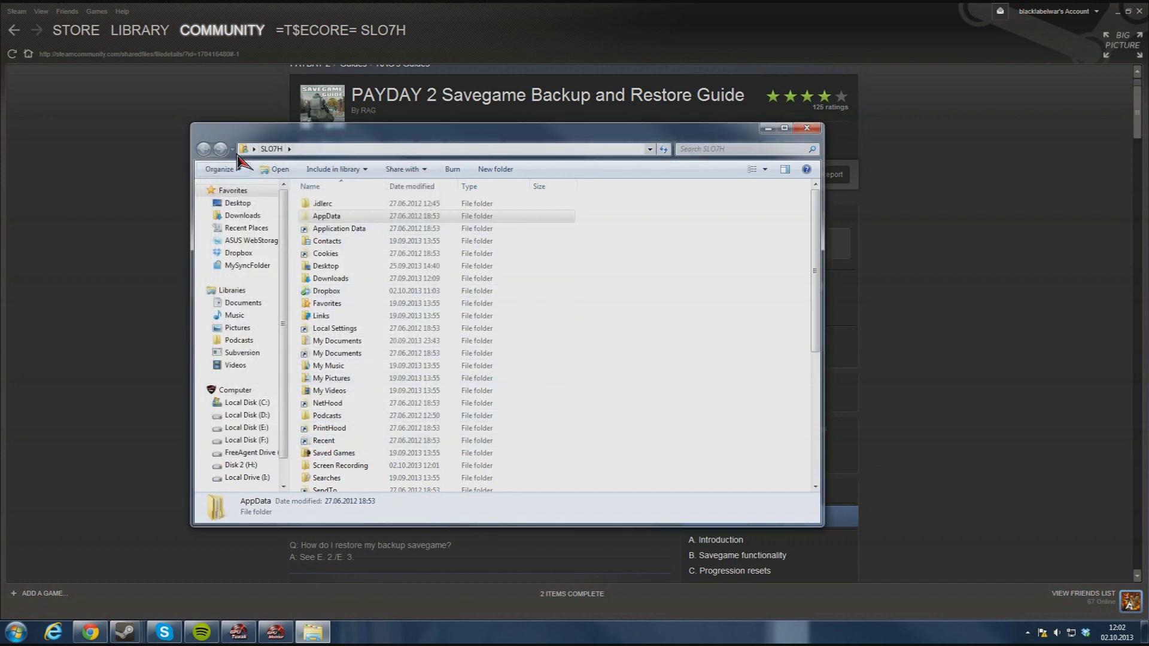
left_click(664, 149)
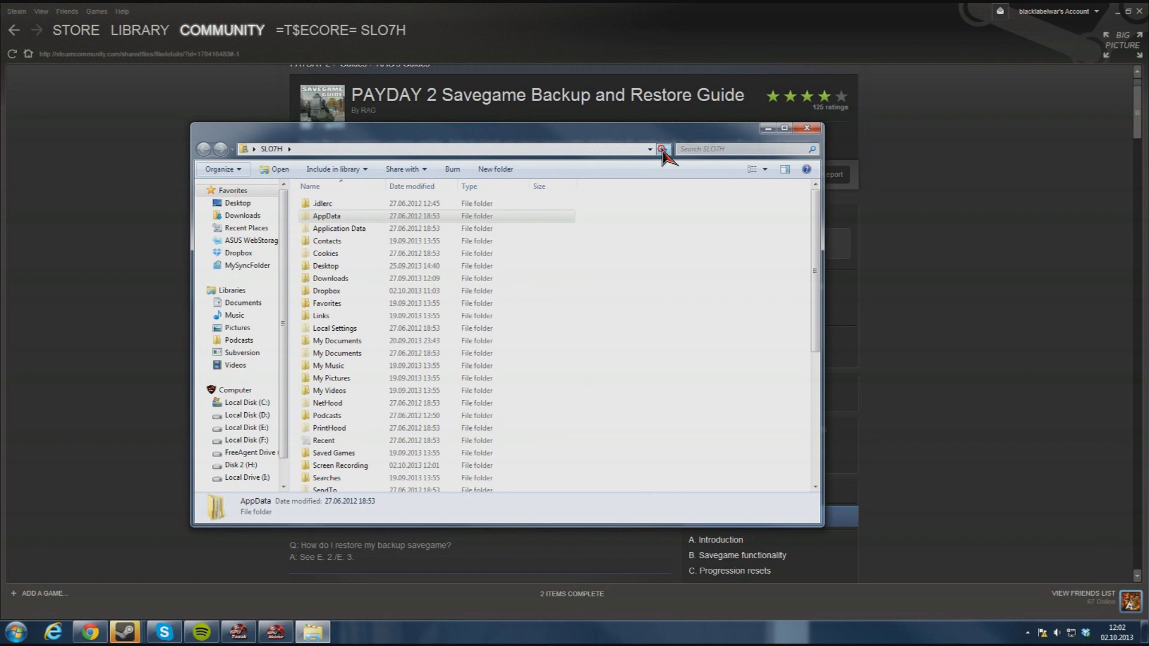
double_click(337, 218)
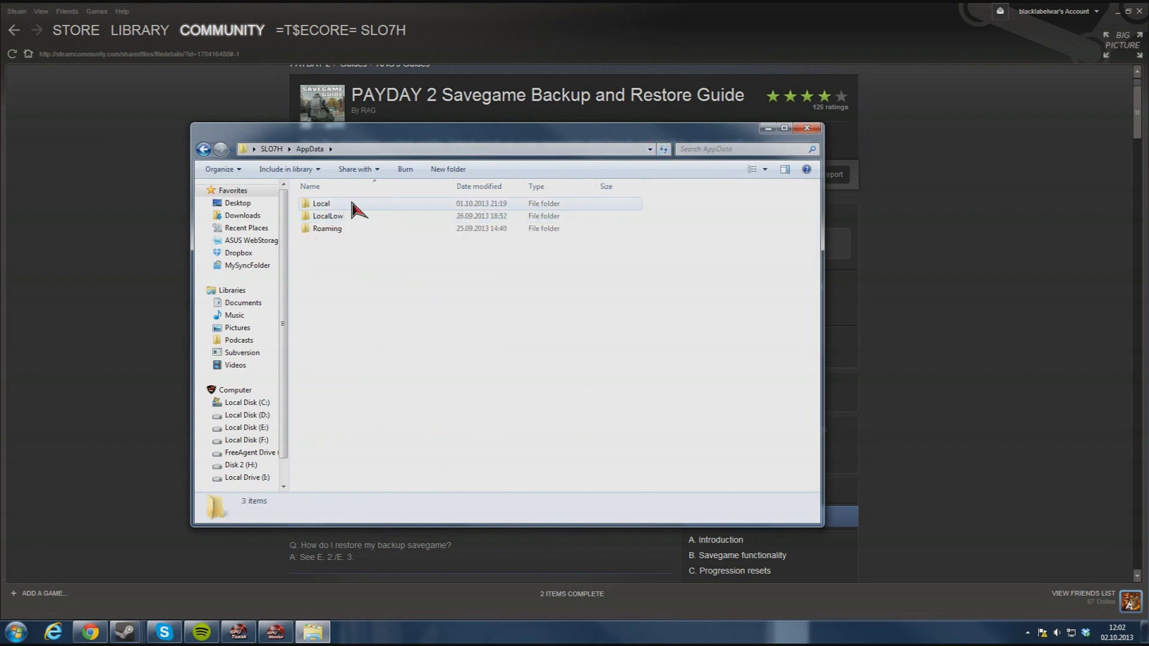
double_click(353, 204)
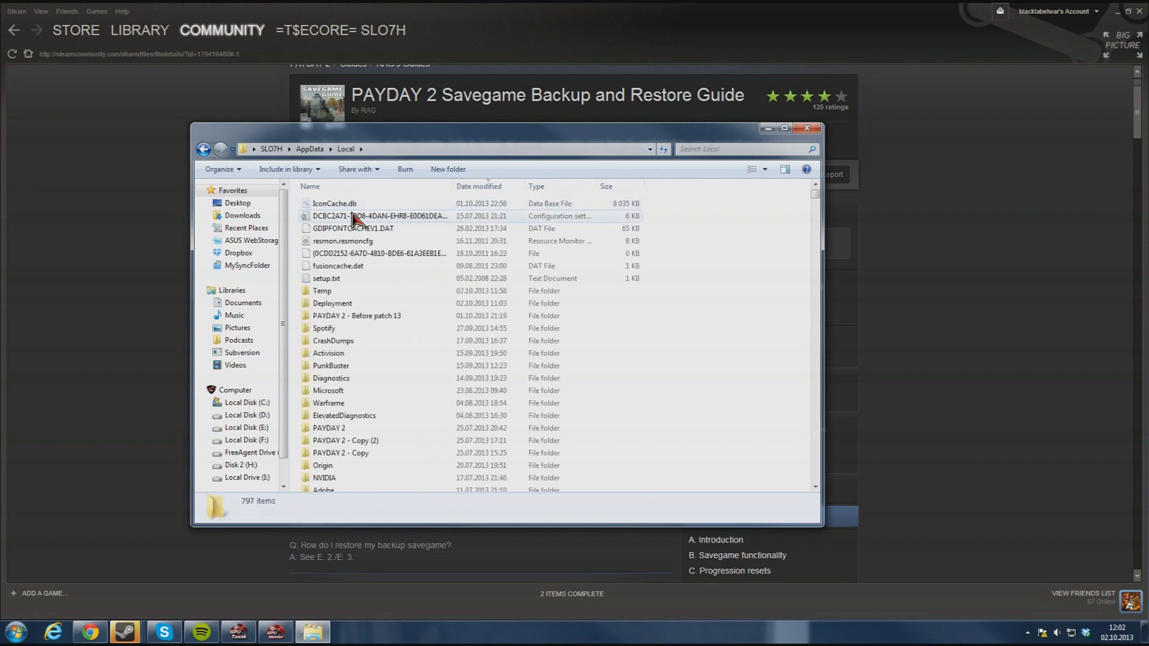
Check the PAYDAY 2 folder's contents and return to the Local folder
left_click(368, 427)
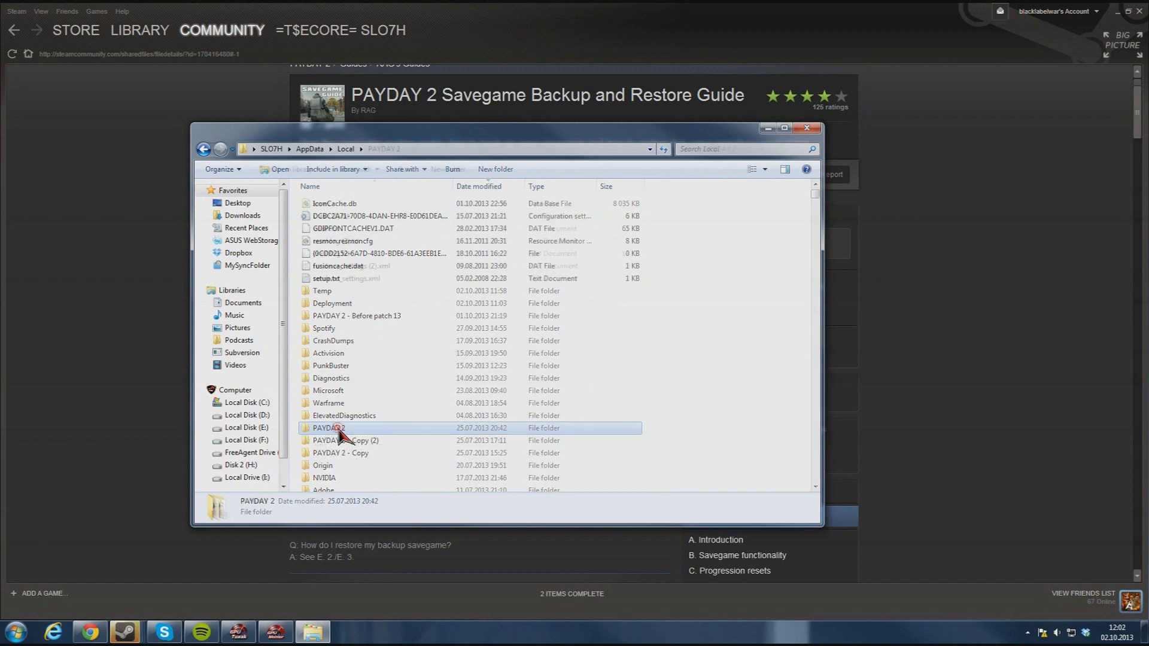
double_click(340, 433)
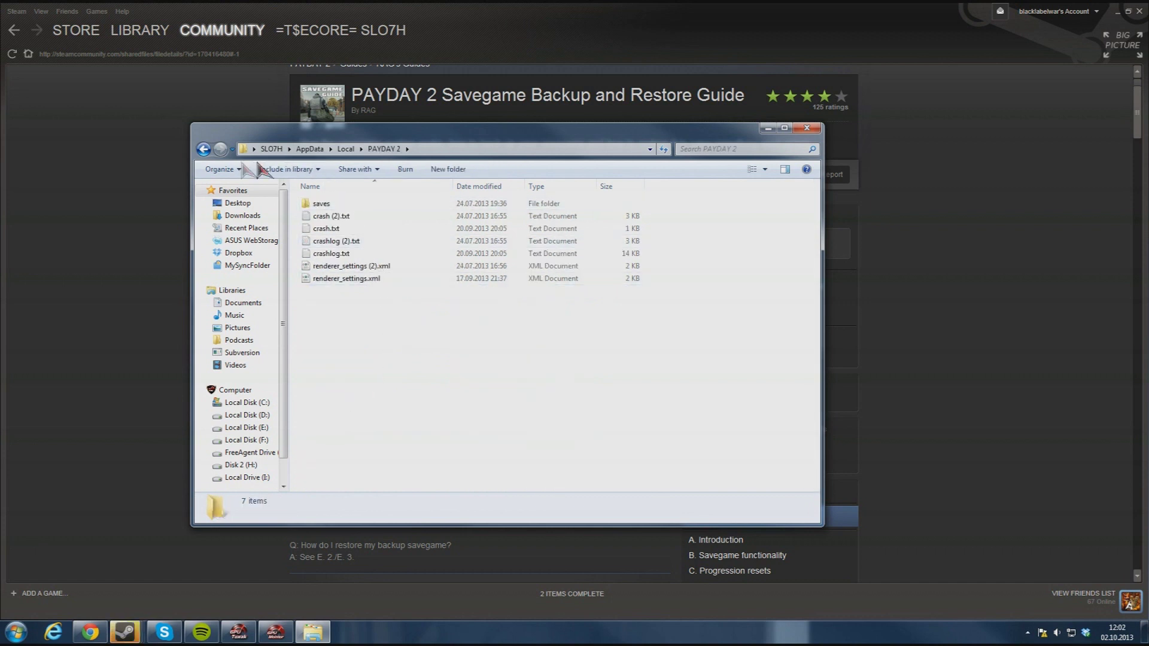
left_click(204, 150)
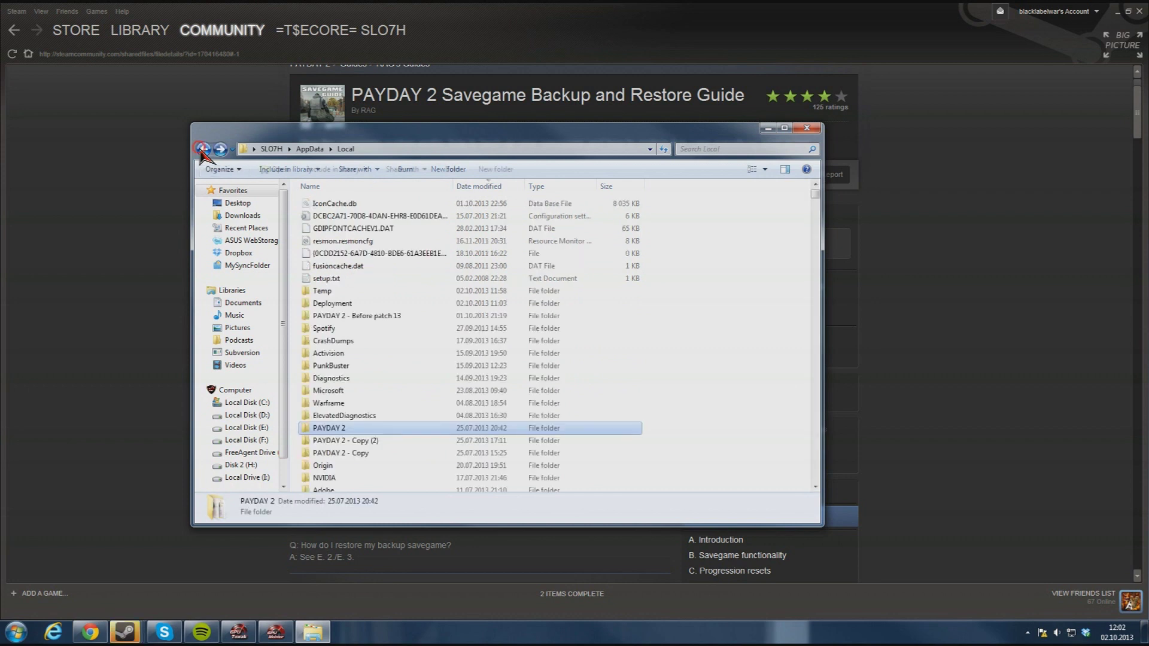
right_click(353, 428)
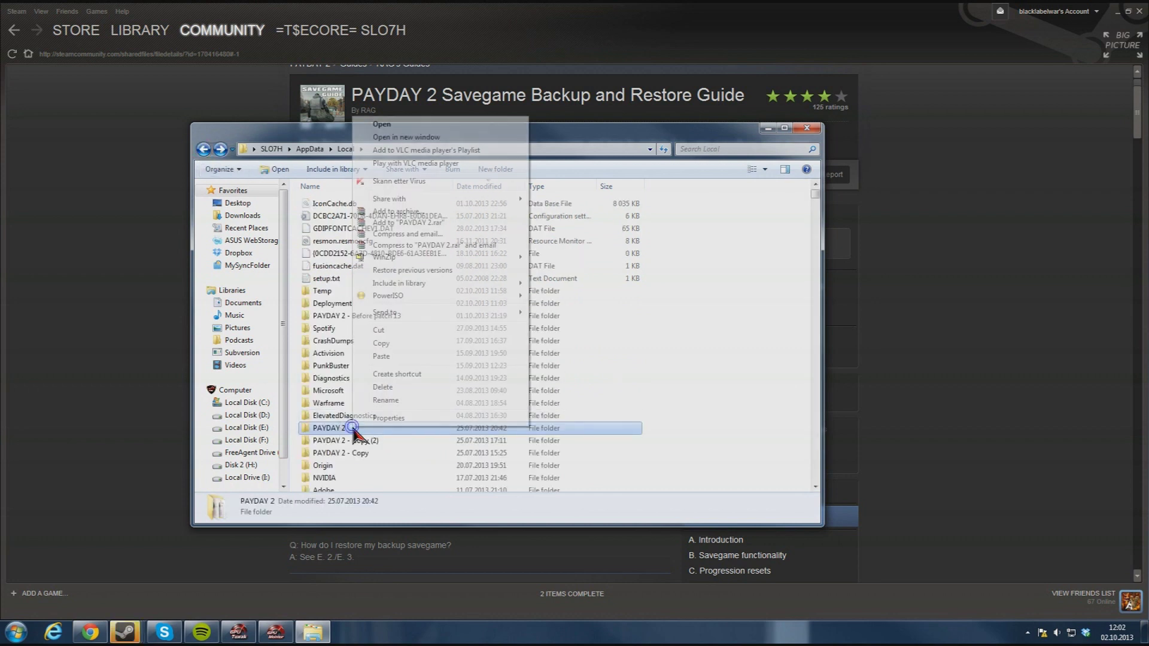
Copy the PAYDAY 2 folder and paste a duplicate into AppData\Local
left_click(408, 345)
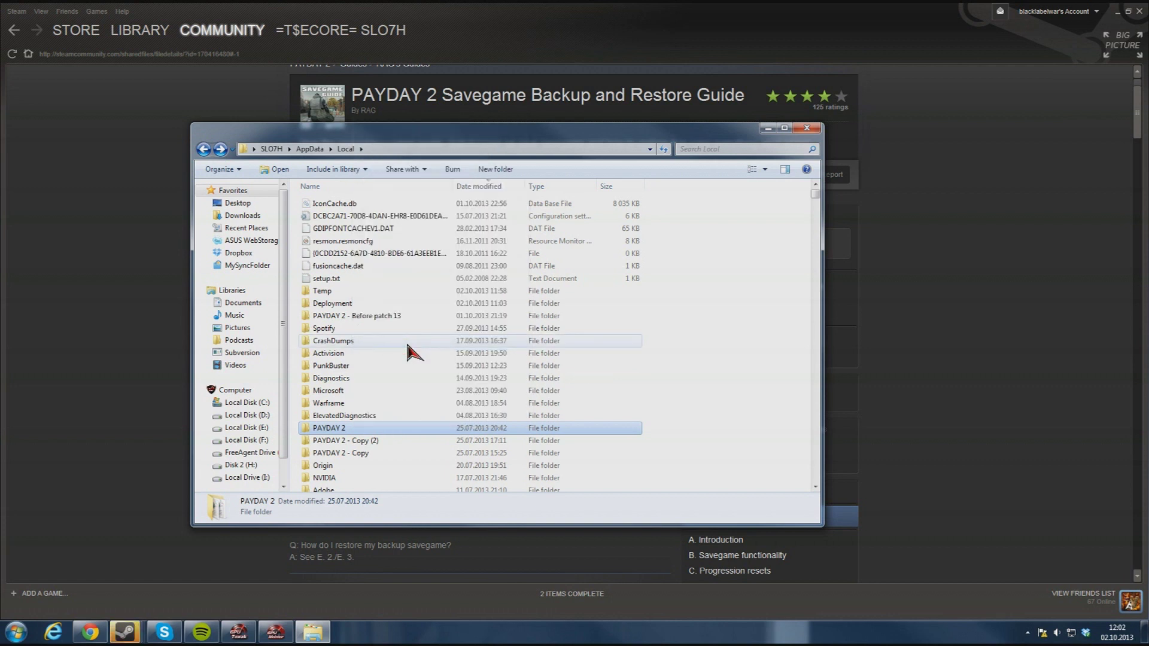
left_click(679, 416)
right_click(657, 424)
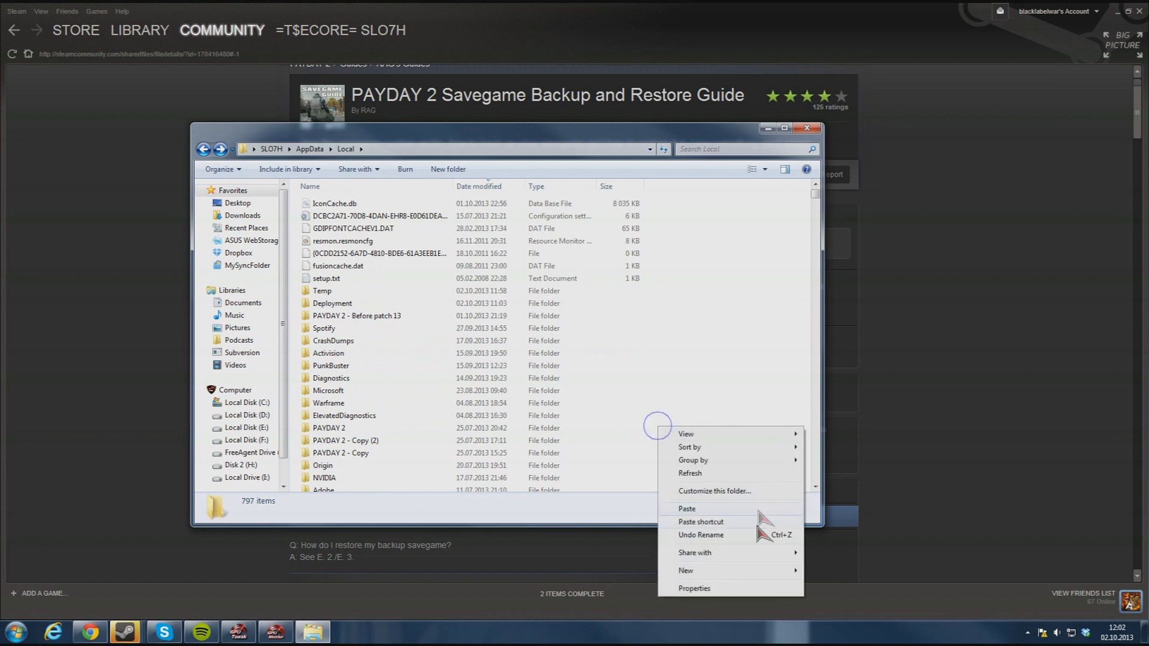
left_click(718, 509)
Rename the new copy to 'PAYDAY 2 - Backup before patch 13'
left_click(365, 201)
left_click(352, 200)
left_click_drag(352, 201, 396, 202)
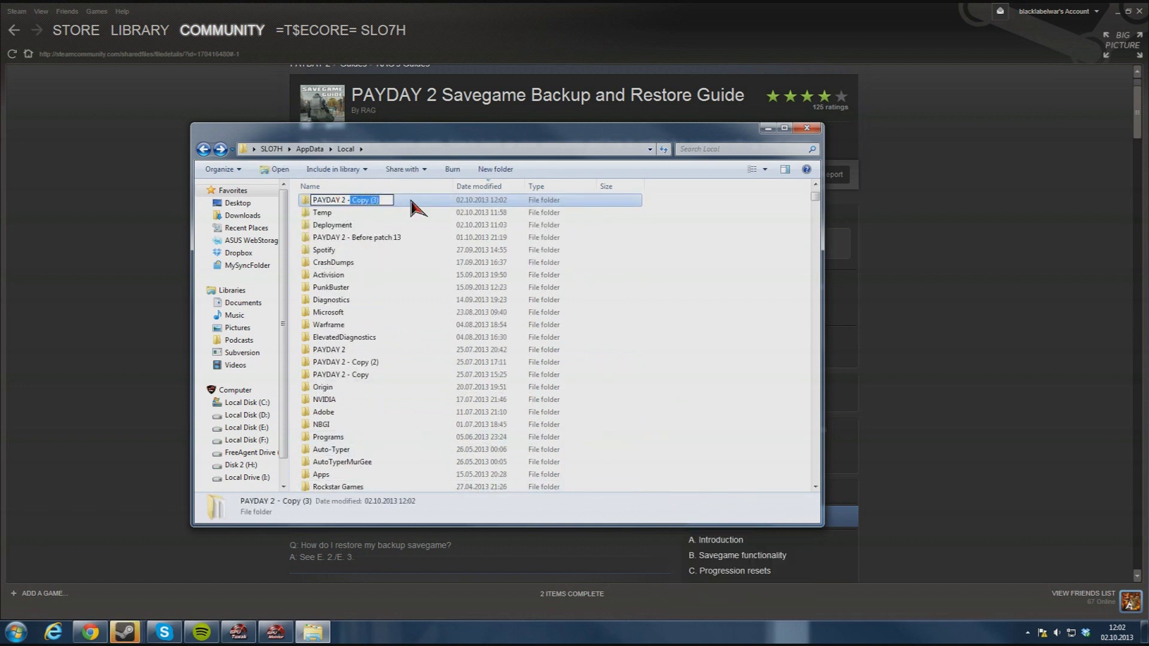
type("Backup before bp")
key("BackSpace")
type("atch")
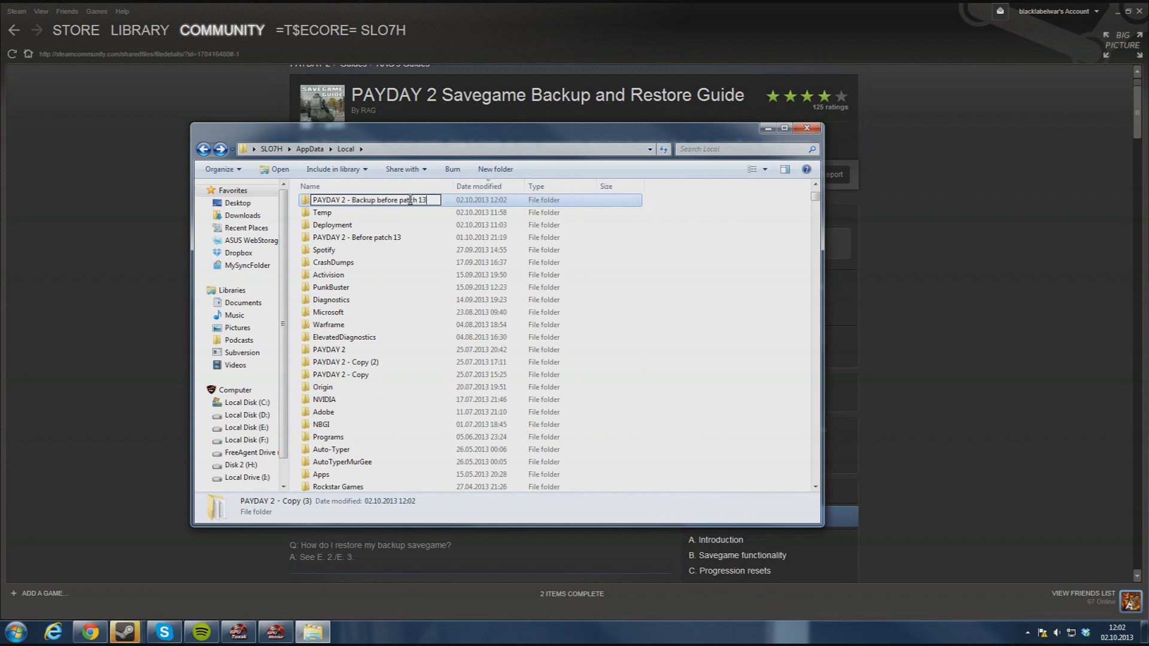
type(" 13")
key("Return")
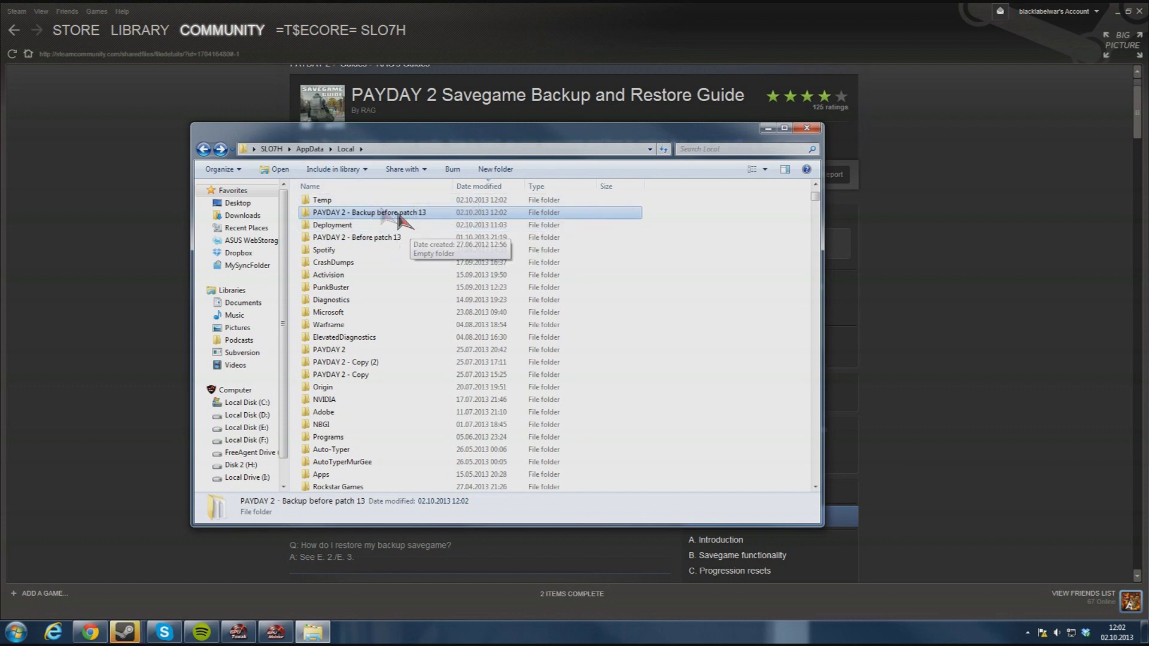
left_click(353, 216)
left_click(346, 212)
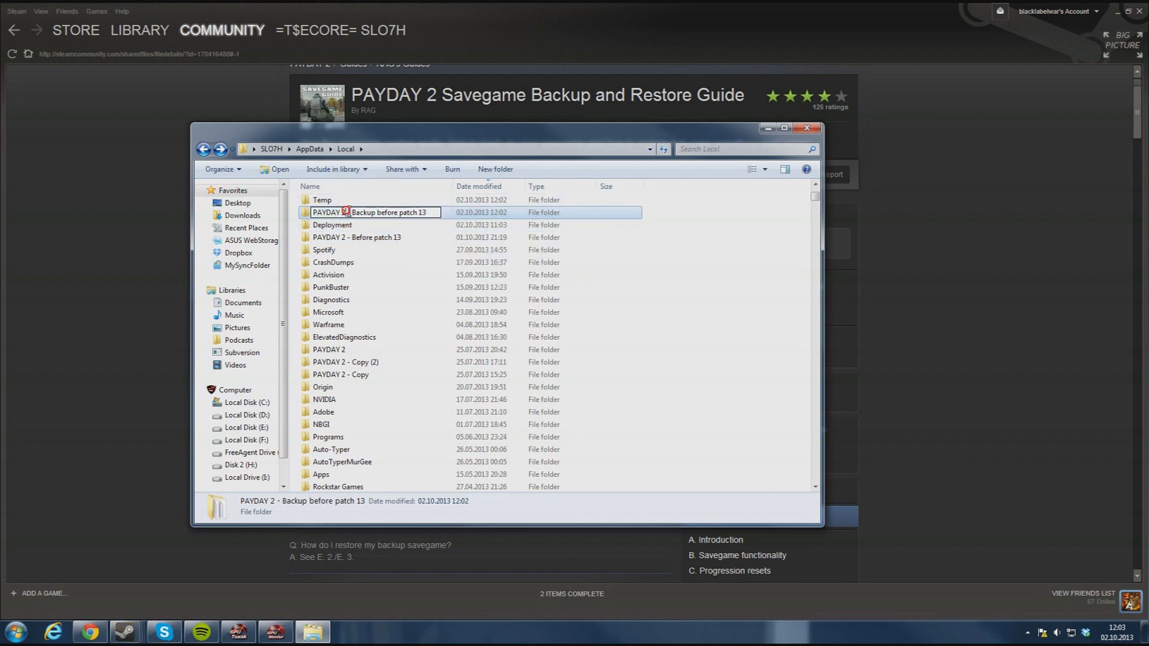
left_click_drag(346, 212, 459, 215)
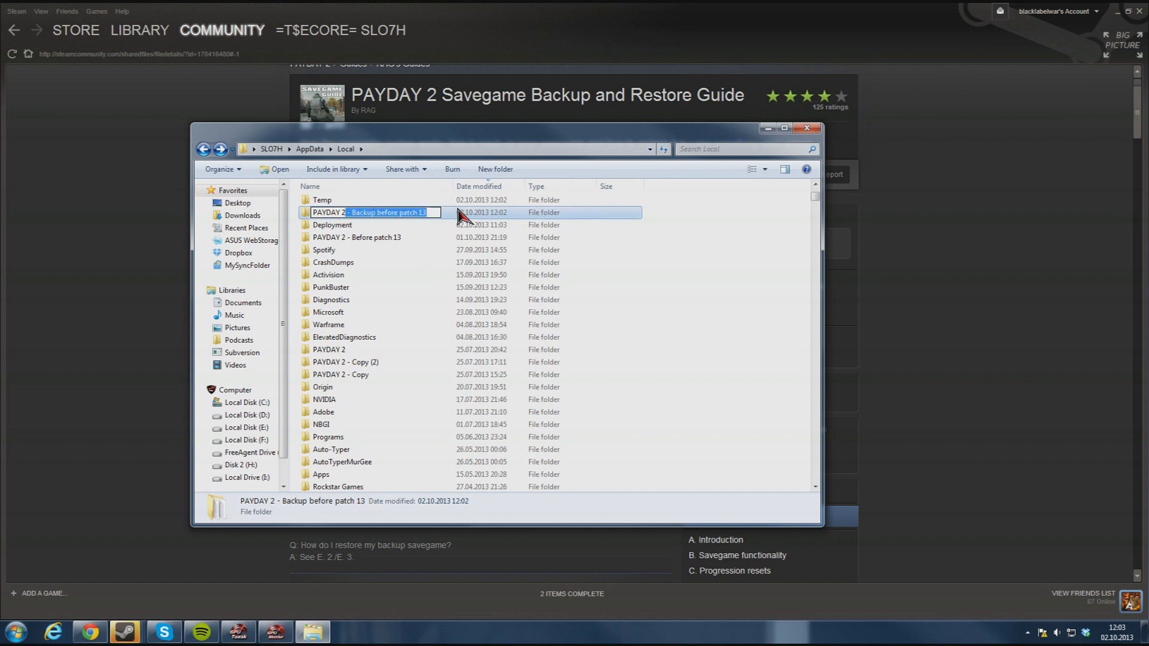
key("BackSpace")
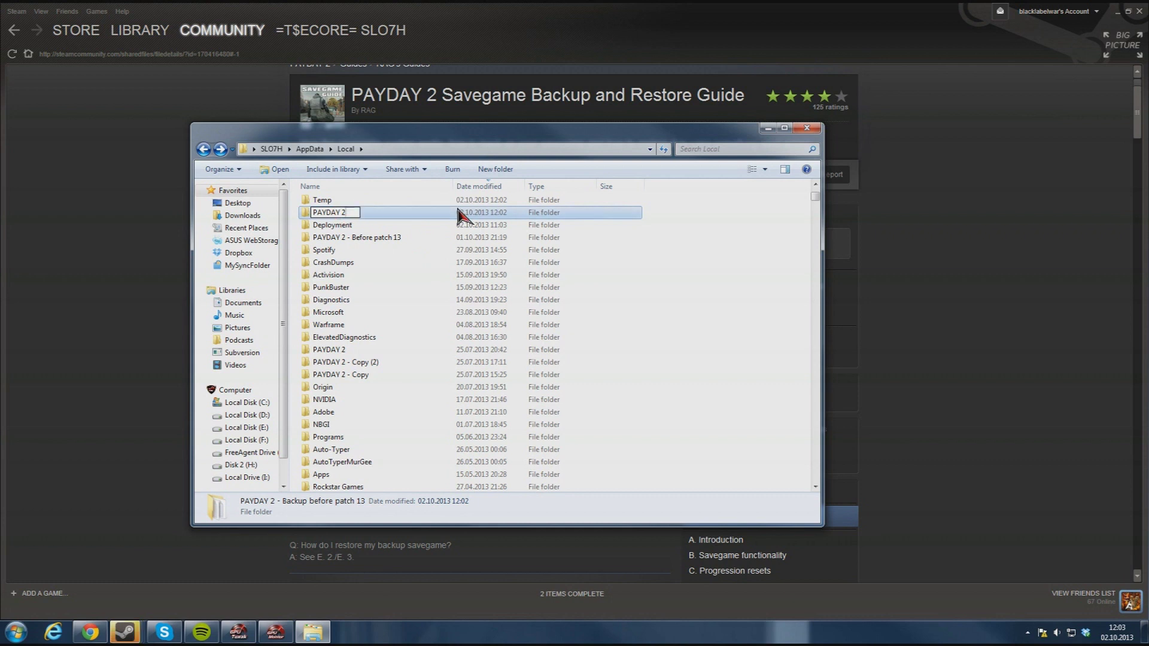
key("Return")
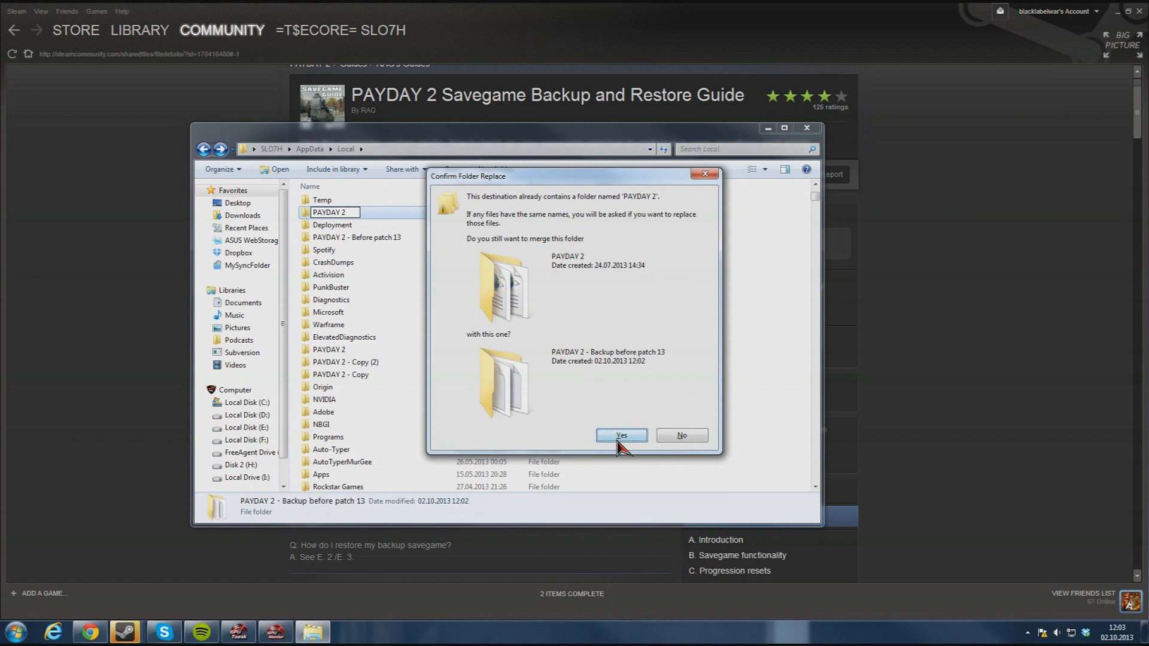
left_click(682, 436)
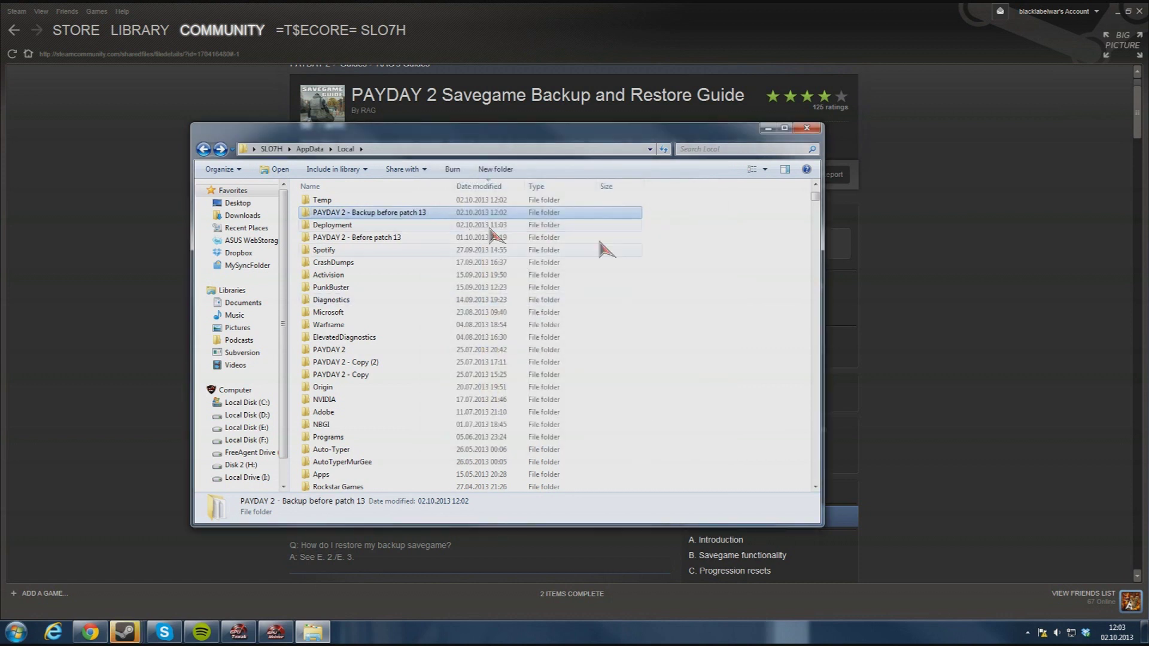
left_click(722, 262)
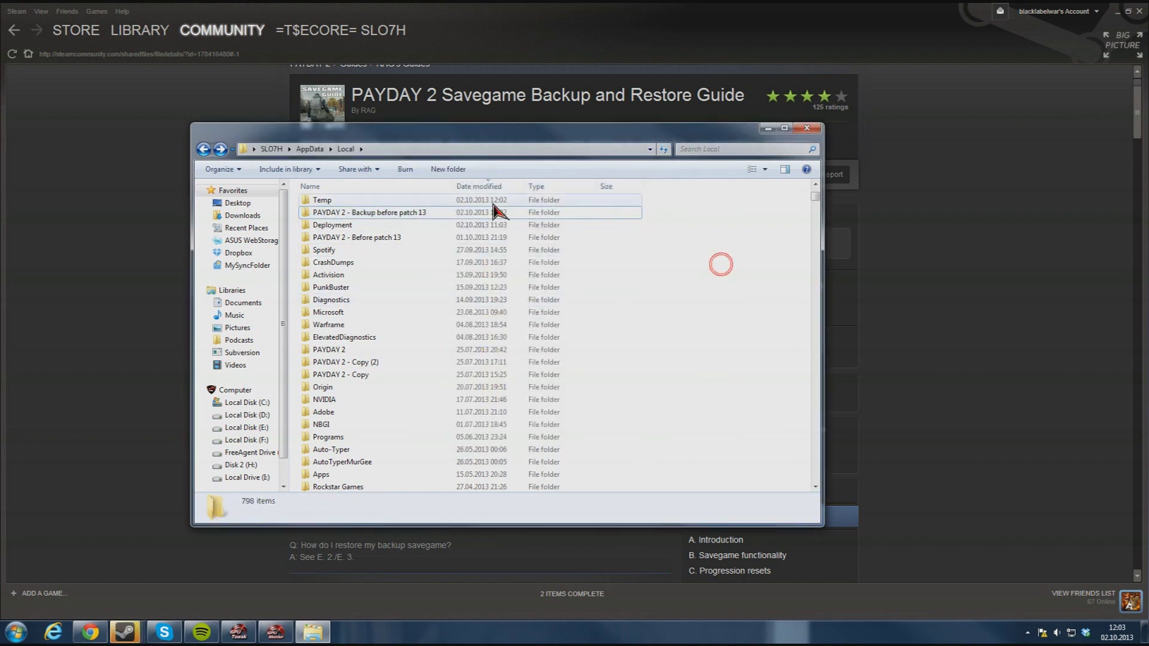
Close Explorer, glance back at the guide, and open PAYDAY 2 in Steam's Library
left_click(807, 128)
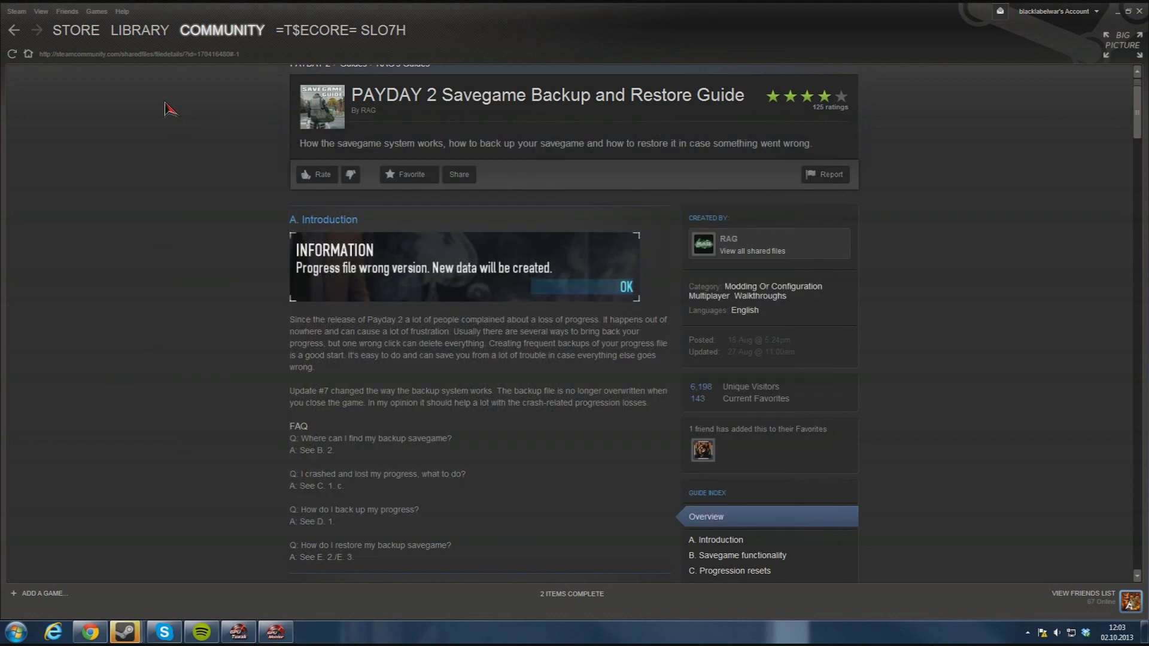
left_click(140, 29)
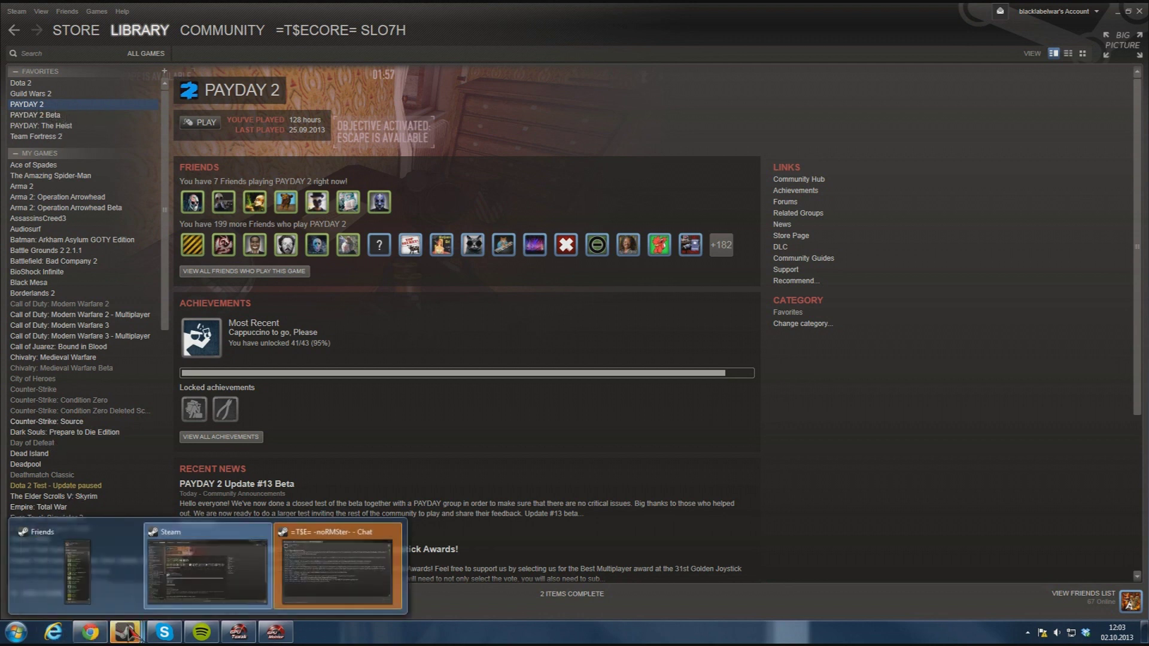
left_click(13, 30)
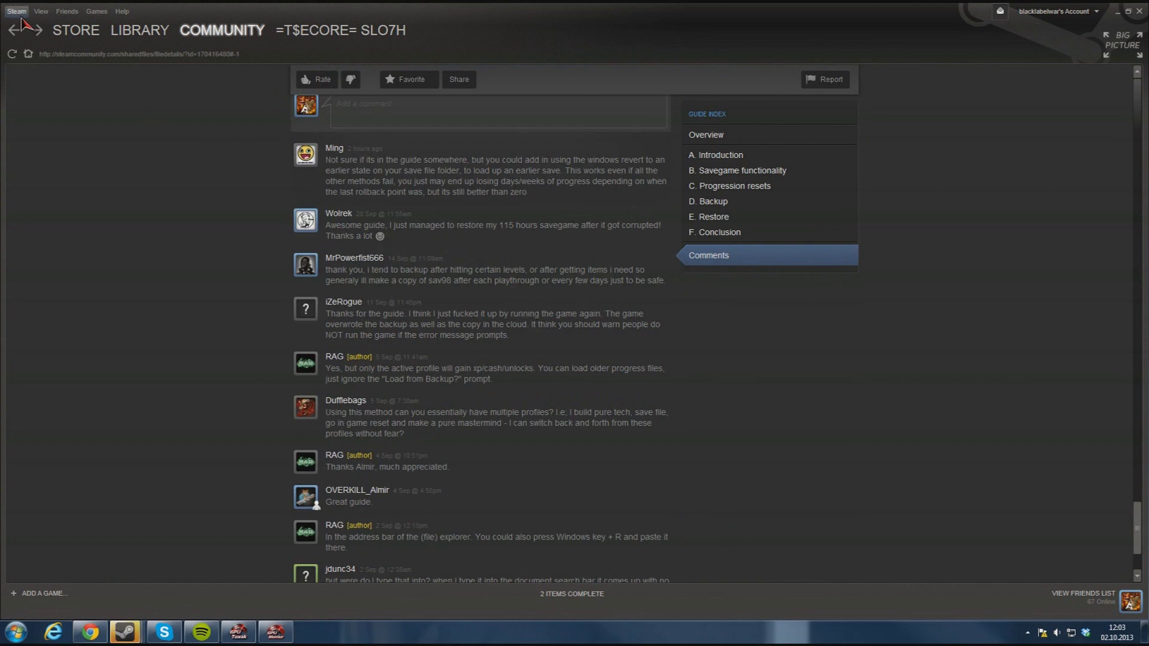
scroll(210, 196, "up", 4)
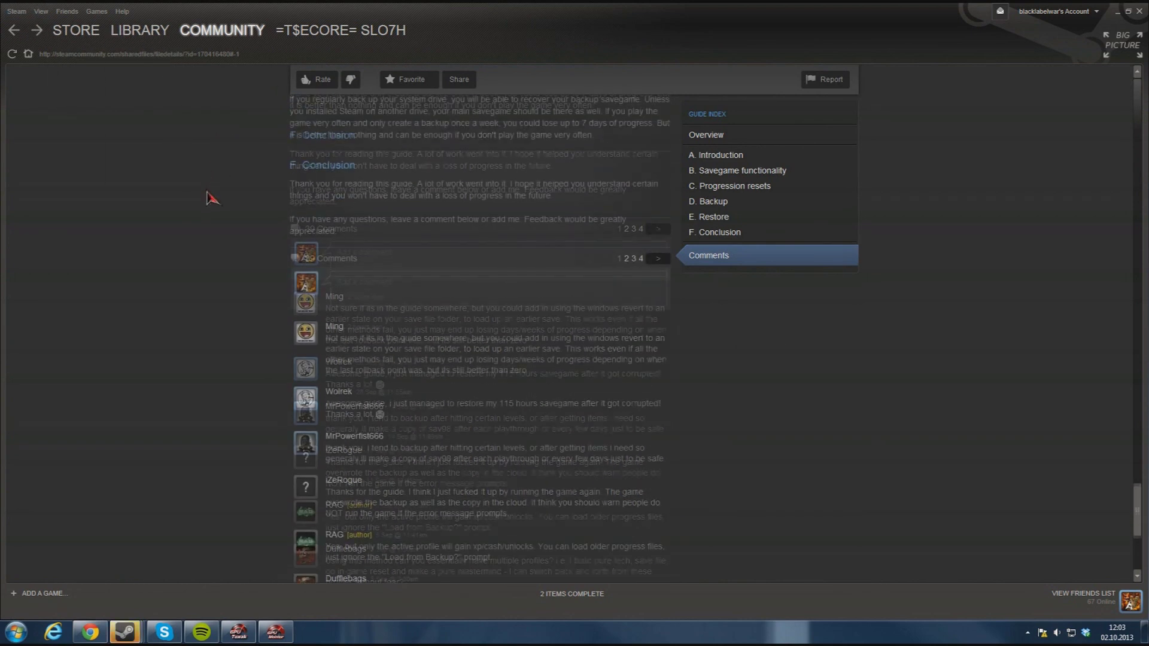
left_click(142, 31)
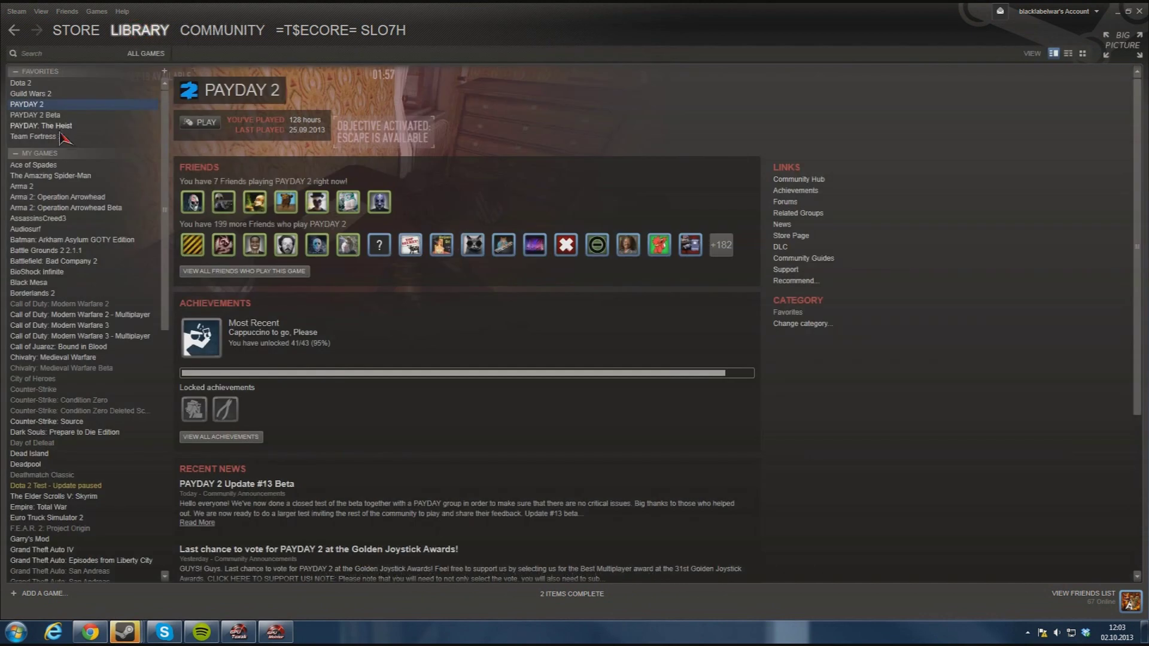
right_click(36, 105)
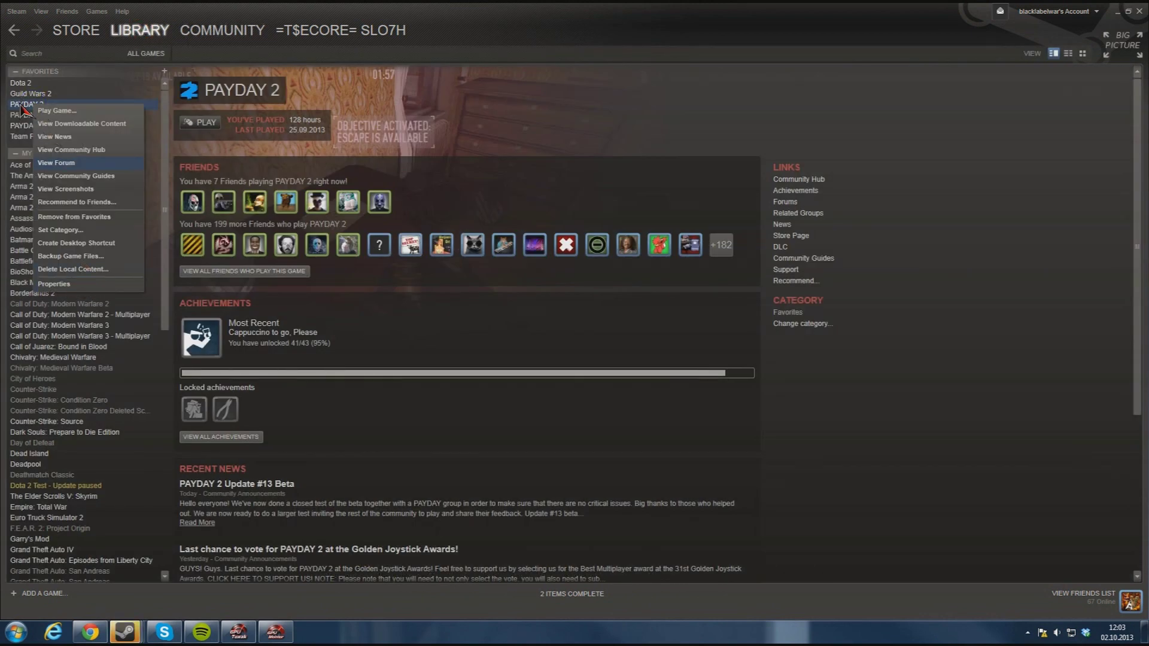
left_click(65, 285)
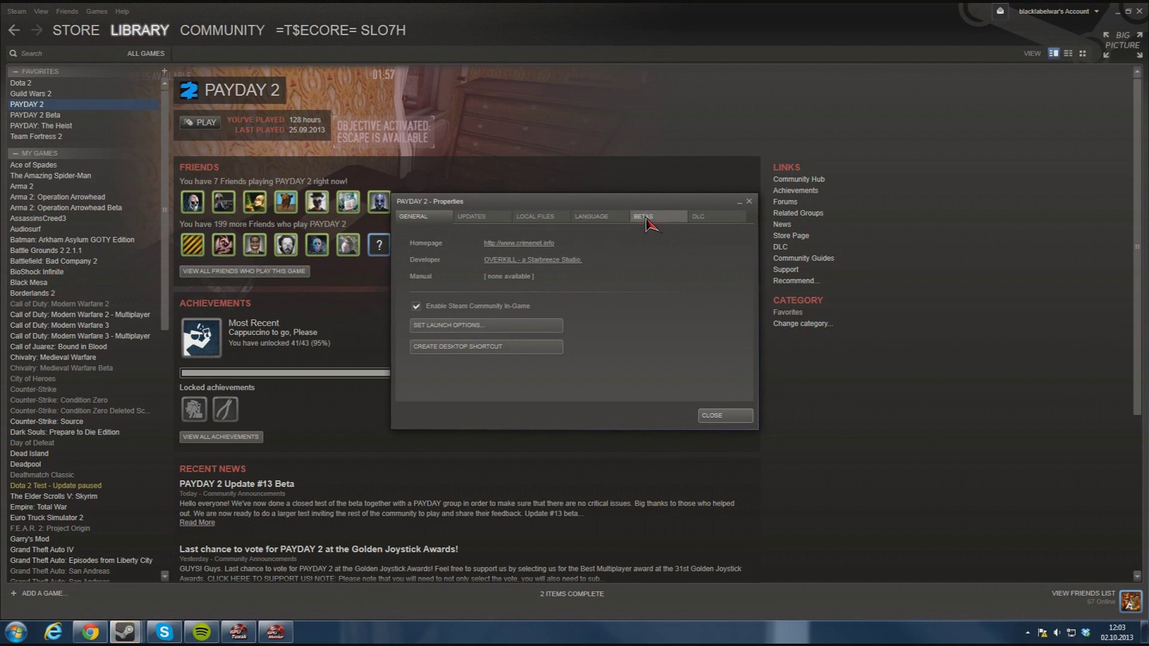
left_click(482, 217)
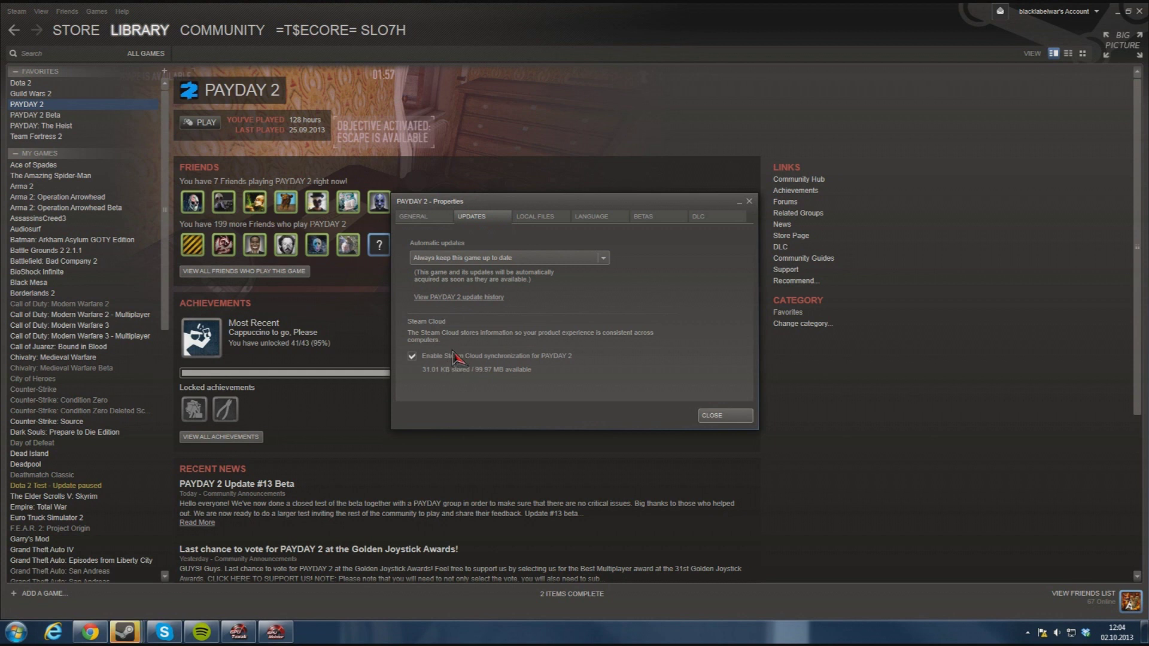
left_click(726, 416)
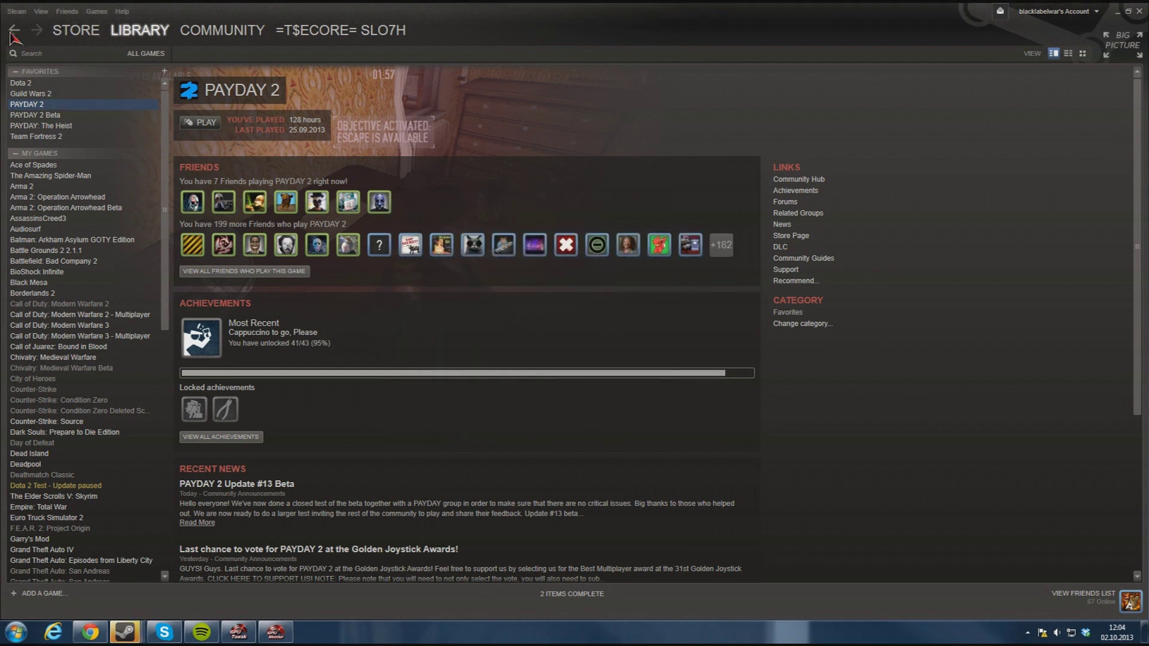
Go back twice to the backup guide and scroll up to section E. Restore
left_click(13, 29)
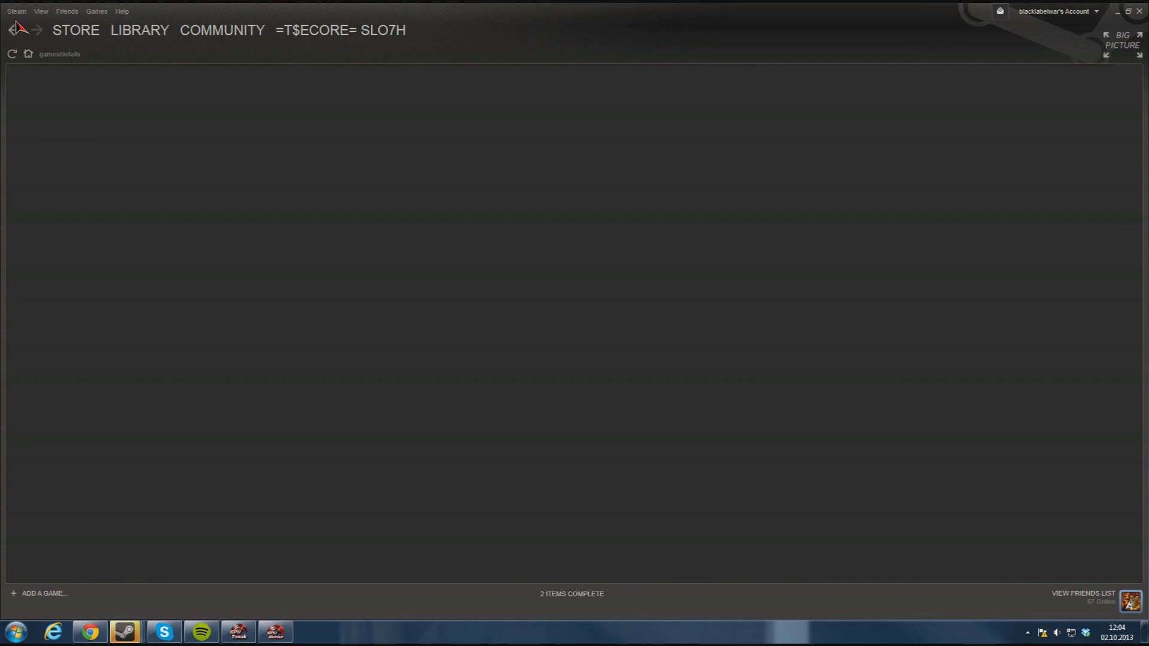
left_click(14, 29)
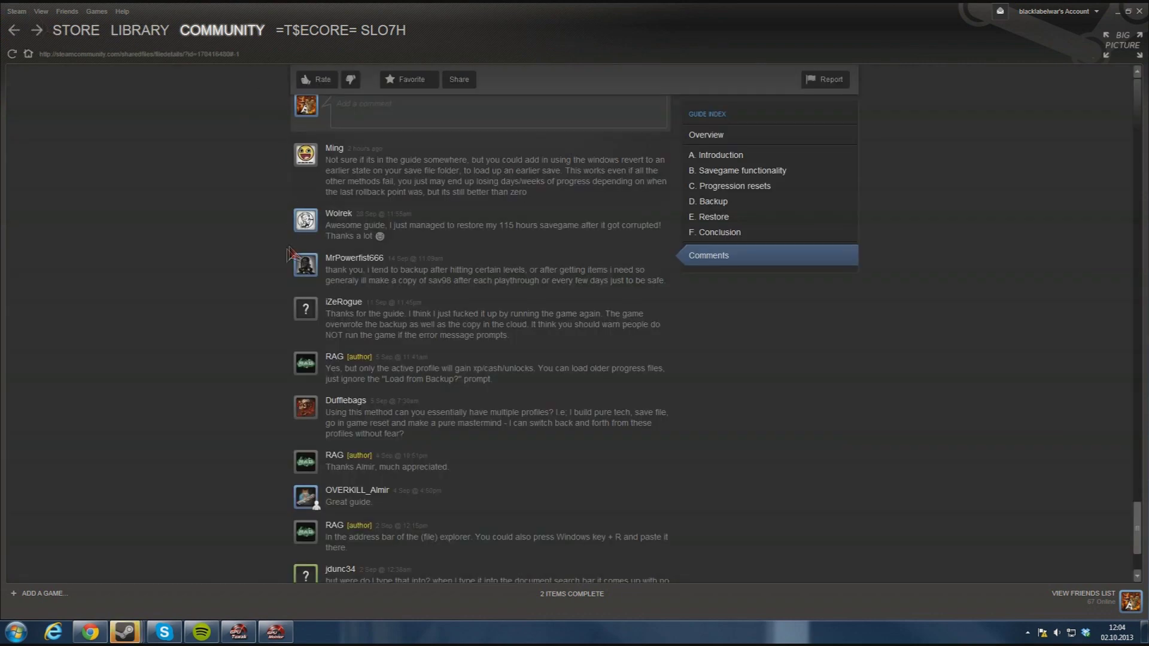
scroll(263, 243, "up", 7)
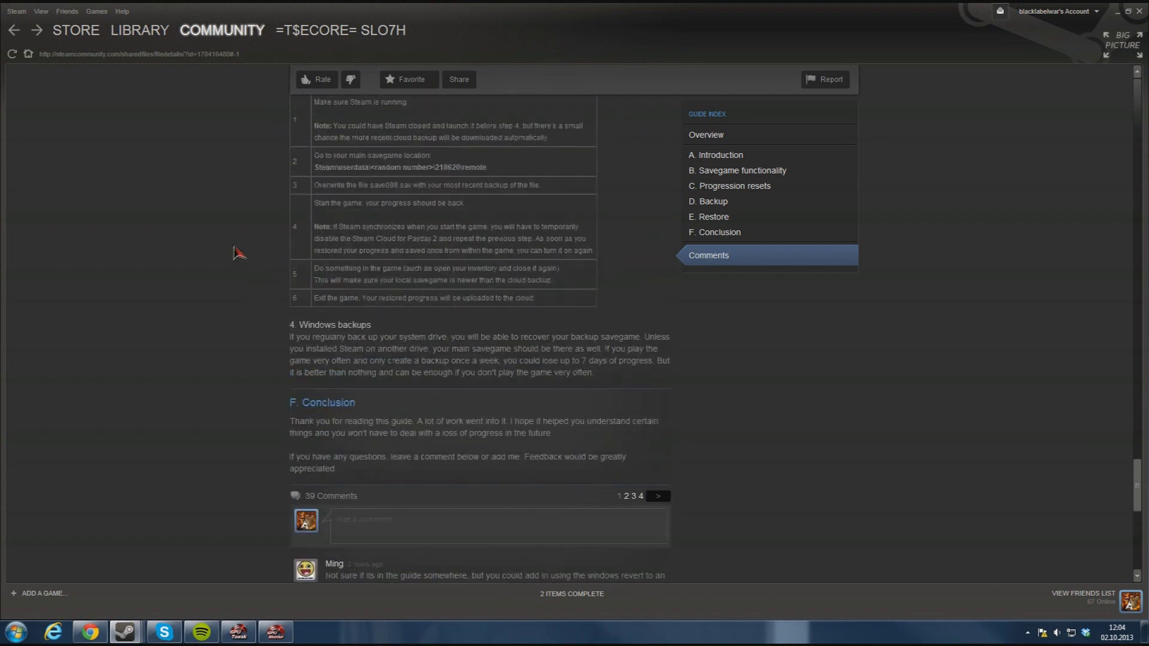
scroll(239, 253, "up", 3)
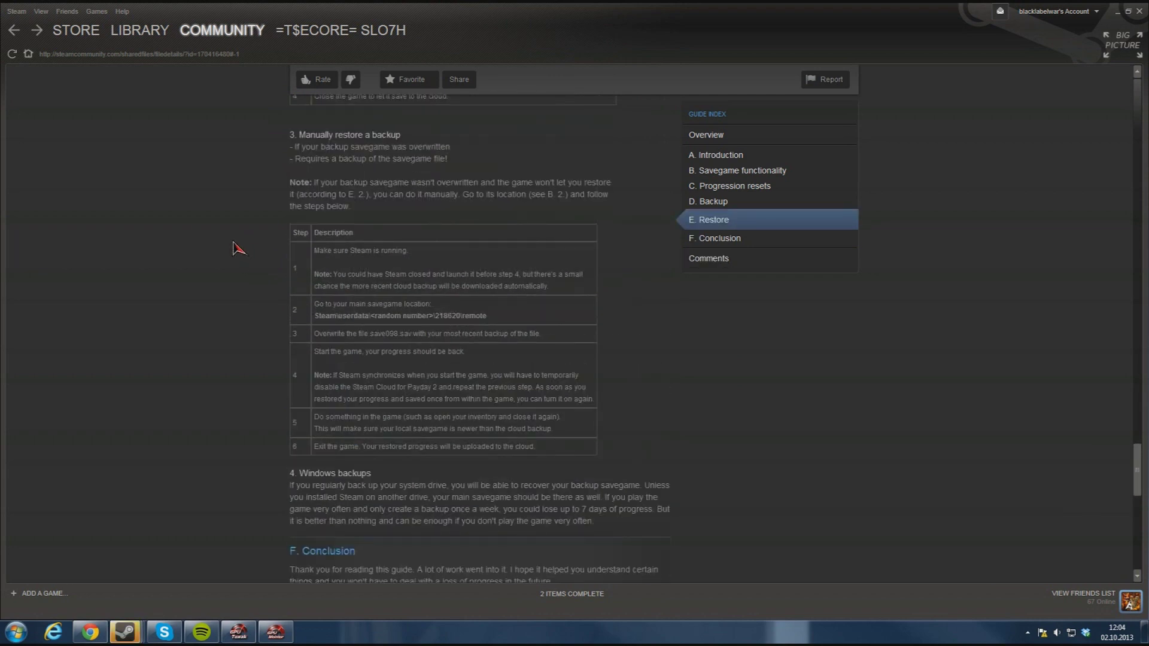
scroll(239, 249, "up", 5)
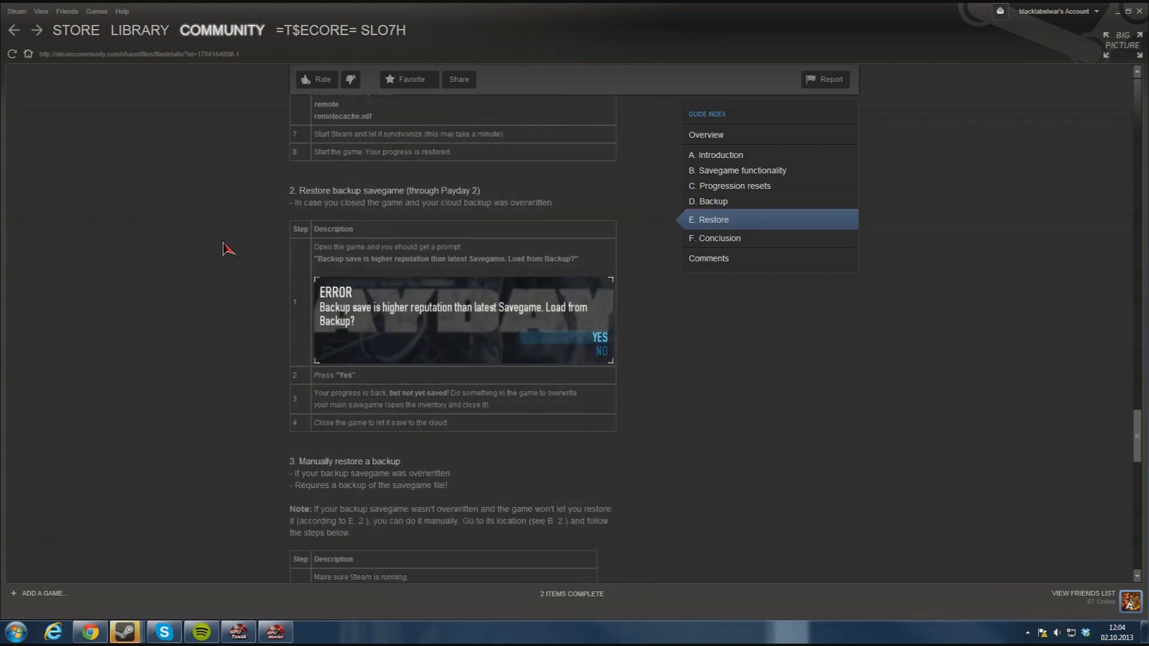